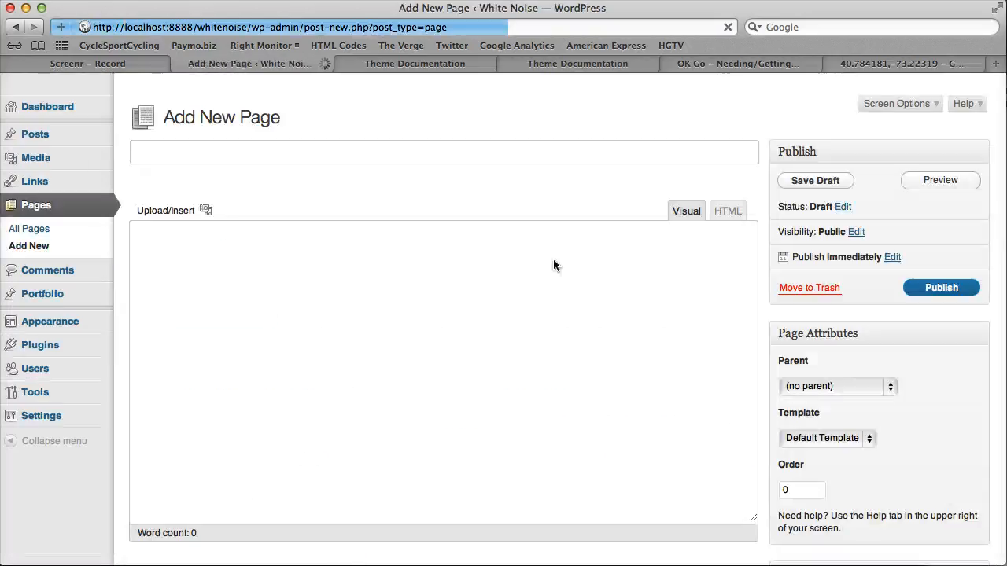
Title the new page "Short Codes" and hide the editor's extra row of formatting tools.
click(461, 153)
text(Short Codes)
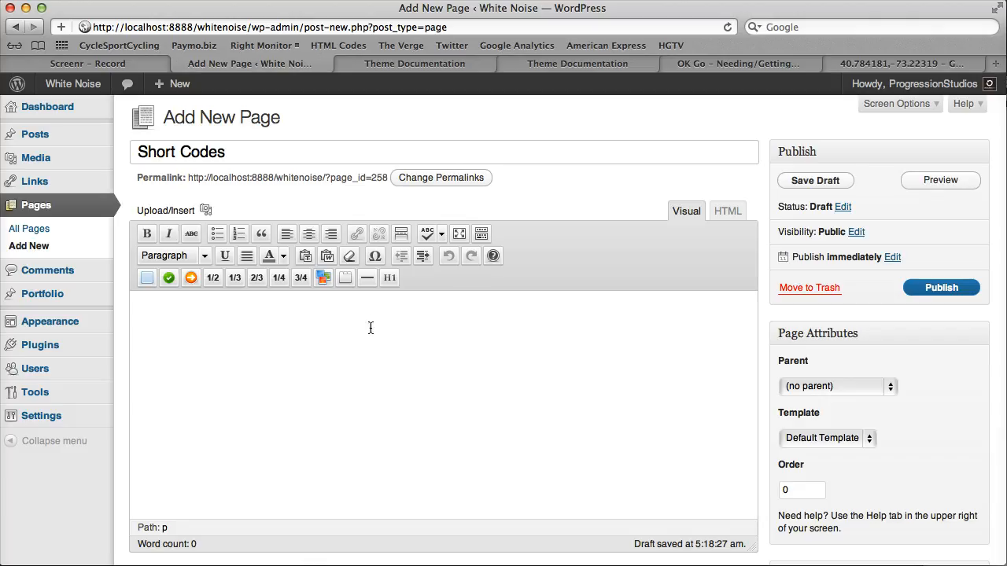
click(142, 307)
click(481, 234)
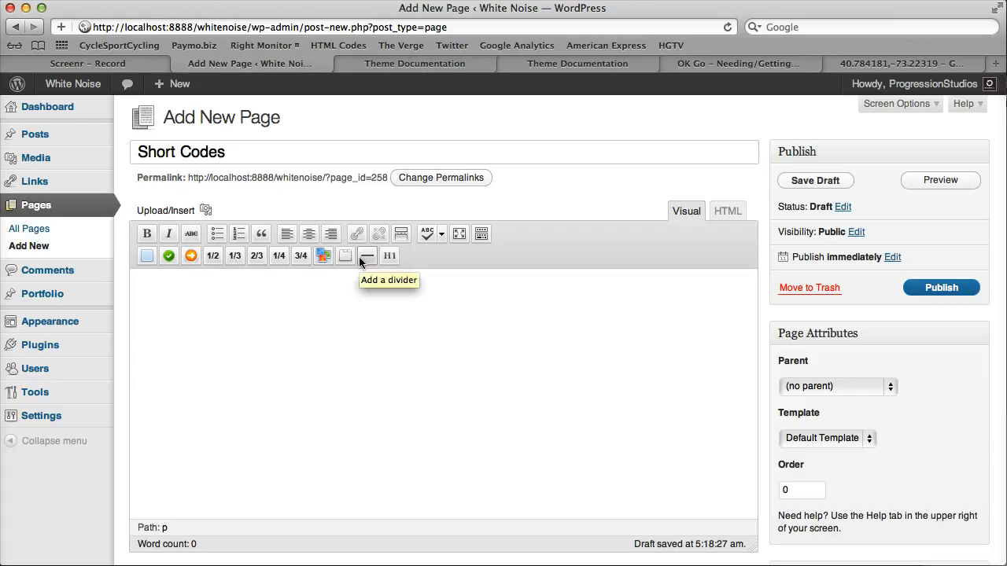
click(144, 262)
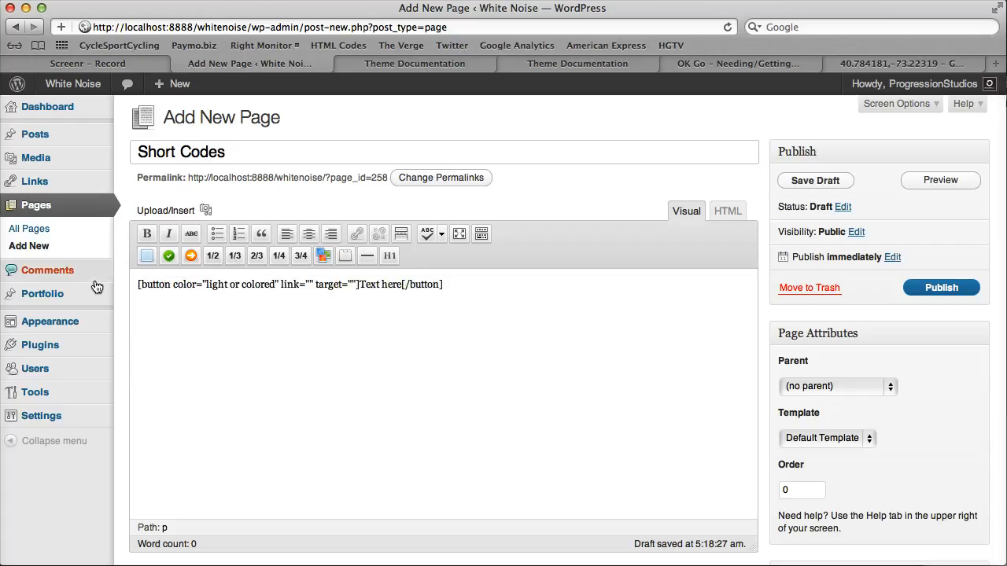
mouse_move(110, 289)
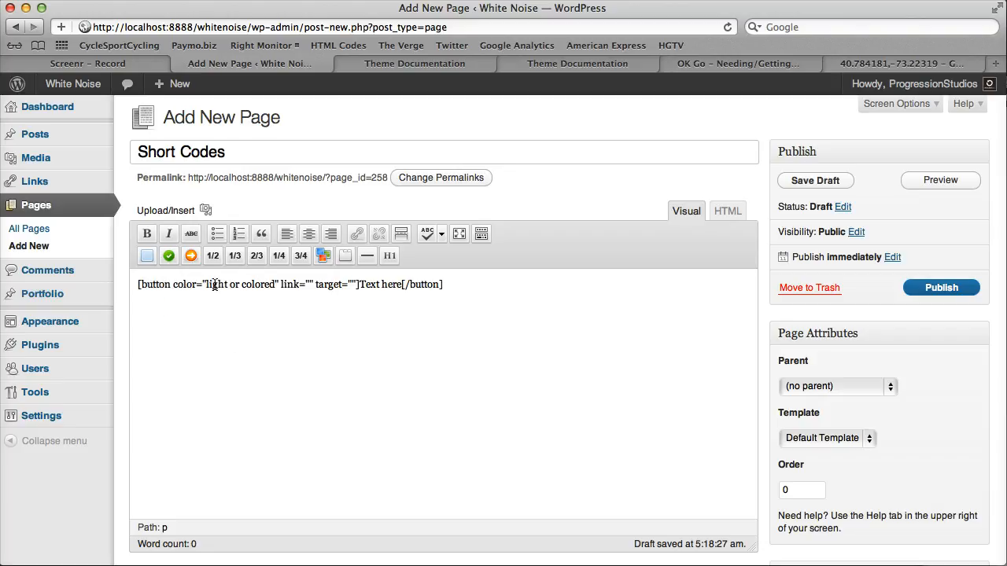
drag(206, 284, 230, 285)
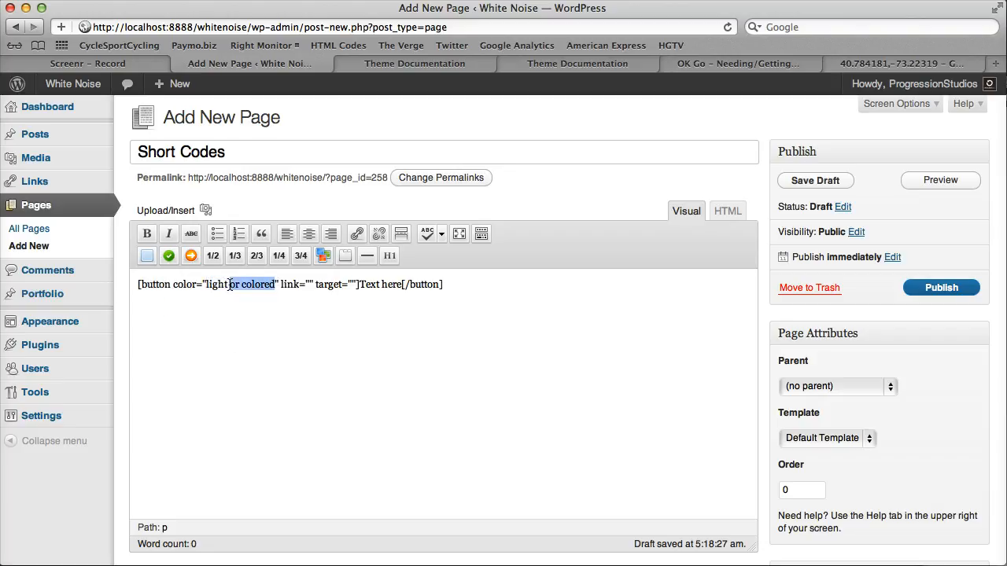
key(BackSpace)
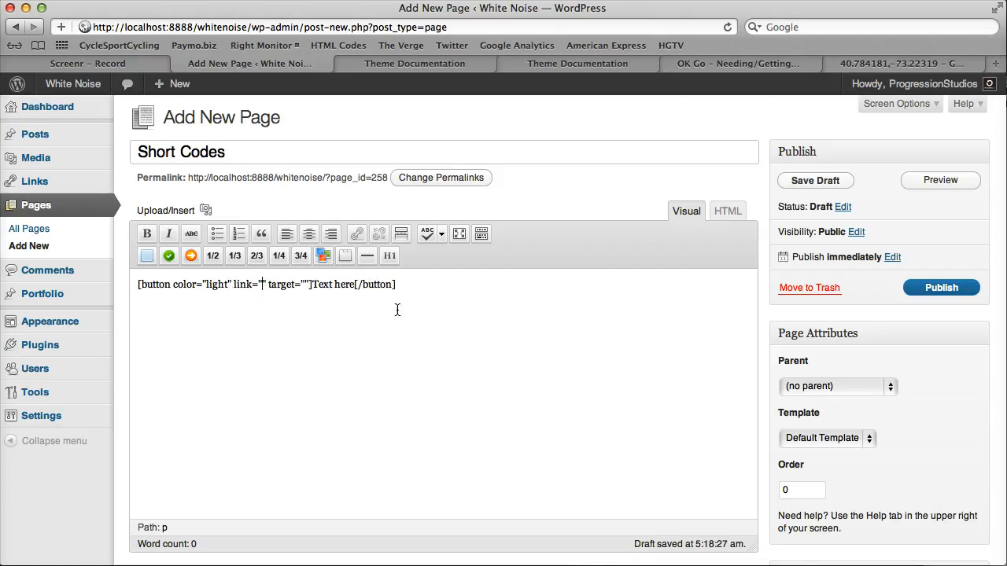
text(http://goo)
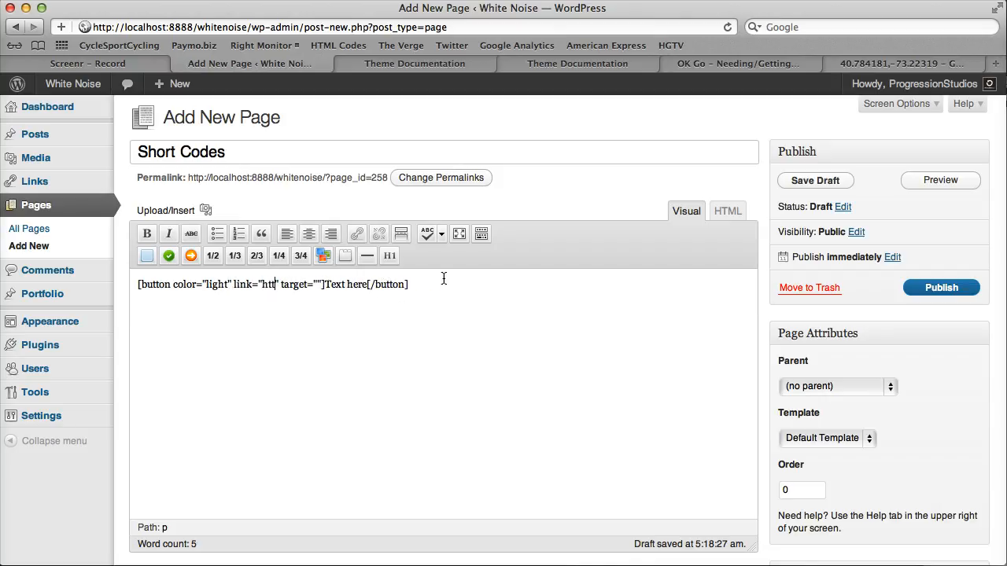
text(gle.com)
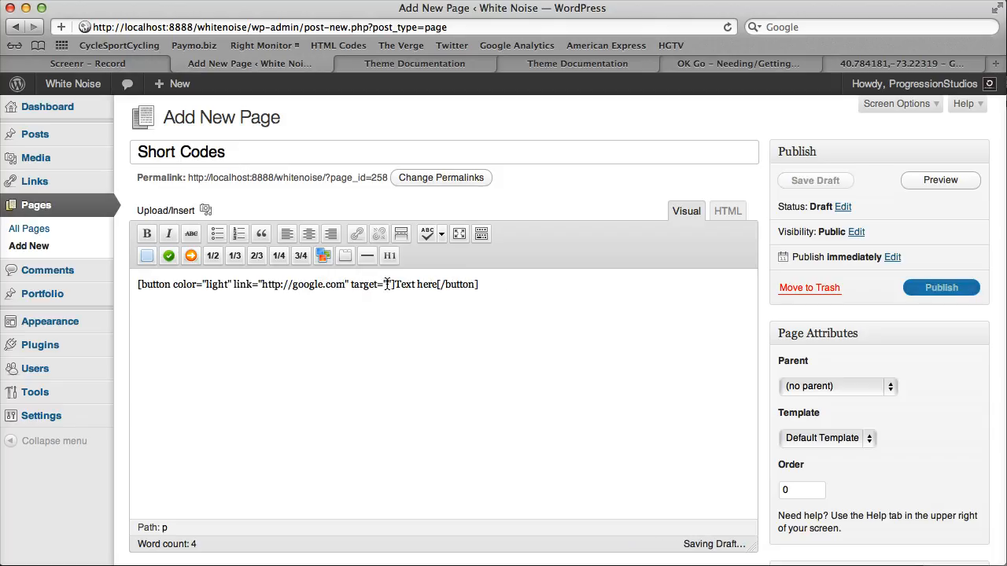
Replace the button shortcode's placeholder text with "Default Button".
drag(396, 284, 433, 284)
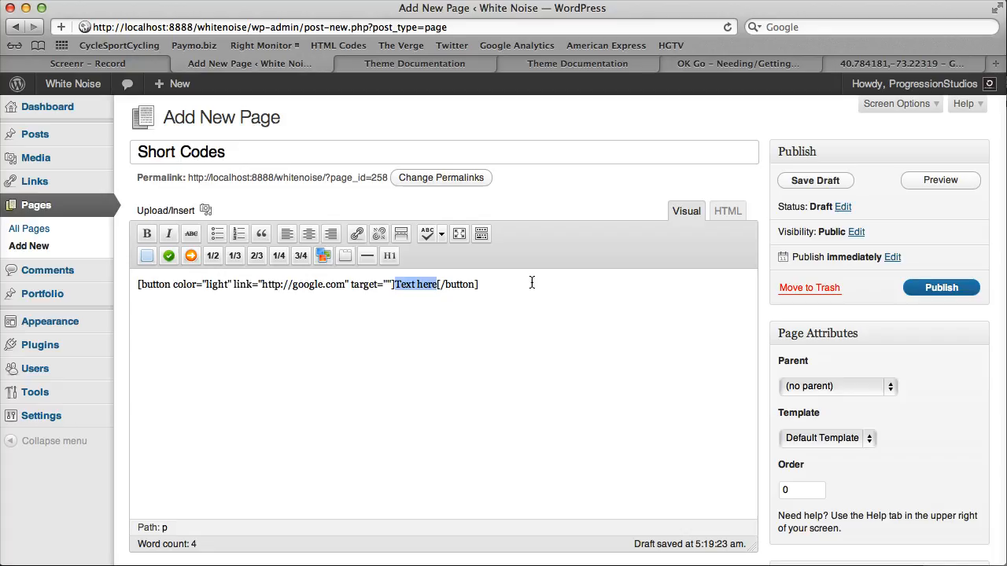
text(Default )
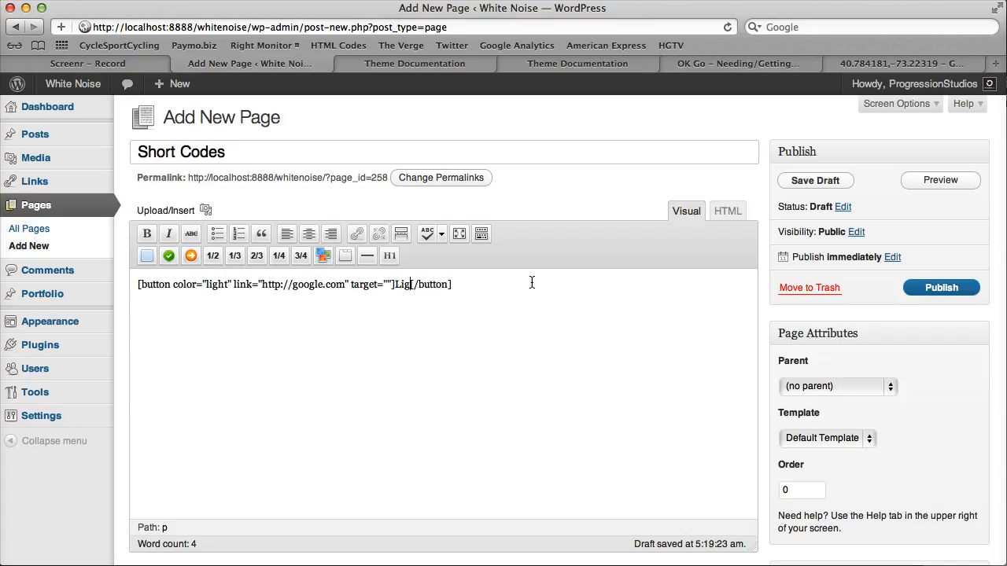
text(Button)
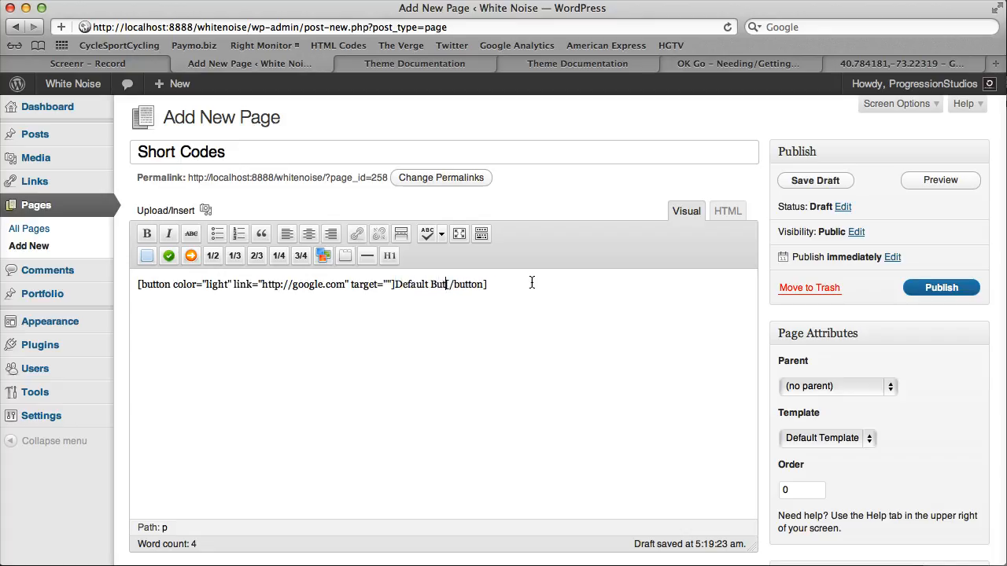
Publish the Short Codes page and open the live page in a new browser tab.
click(928, 287)
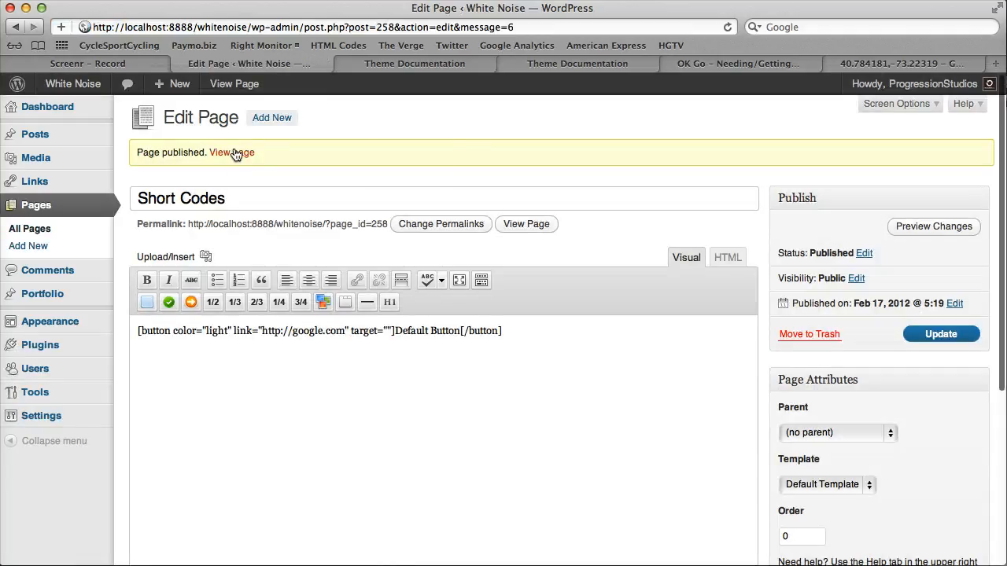
right_click(233, 153)
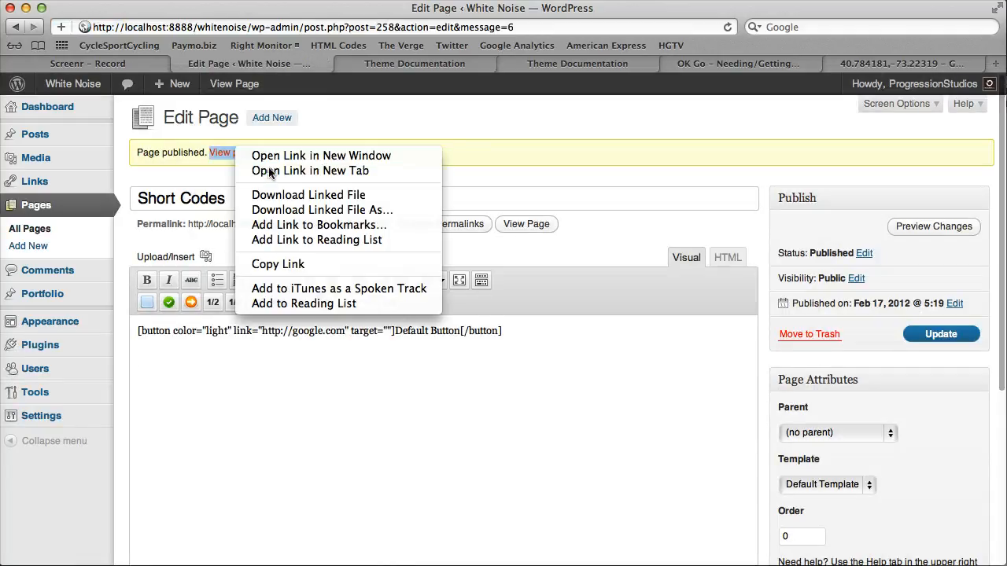
click(268, 169)
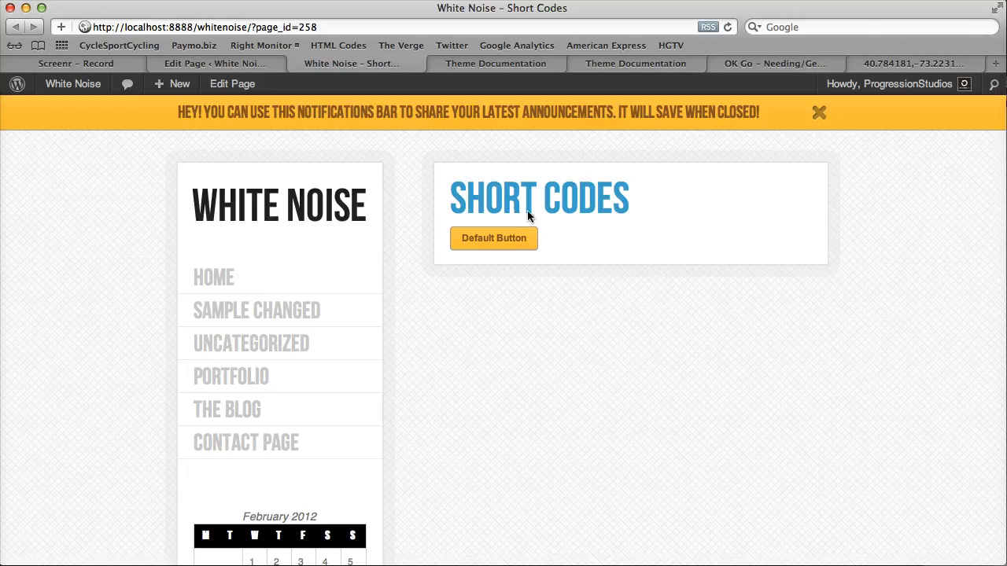
Back in the page editor, add a second button shortcode below the first, with its color reduced to "colored".
click(157, 63)
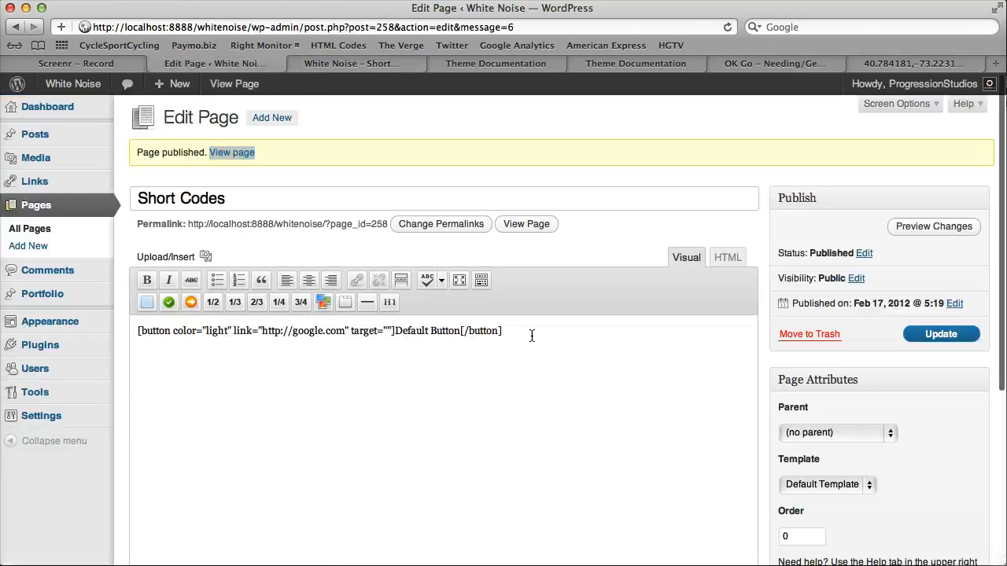
click(147, 304)
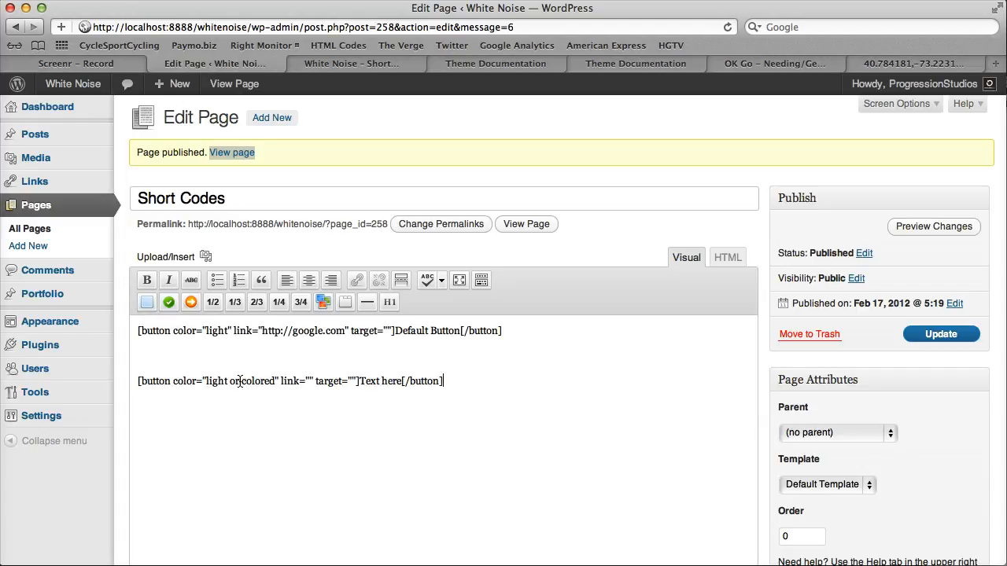
drag(240, 381, 213, 383)
key(BackSpace)
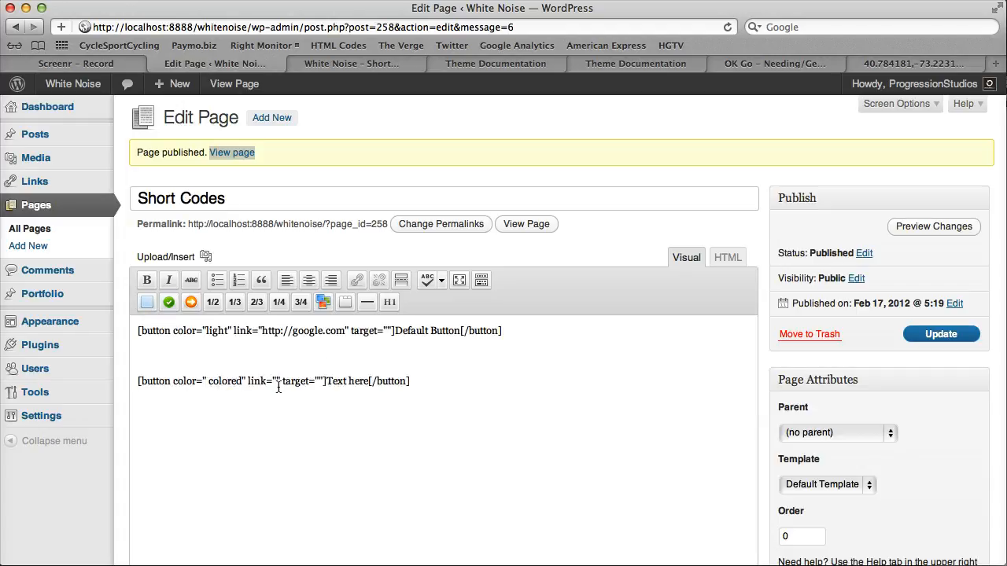
Update the page and reload the live Short Codes page to check the second button.
click(941, 333)
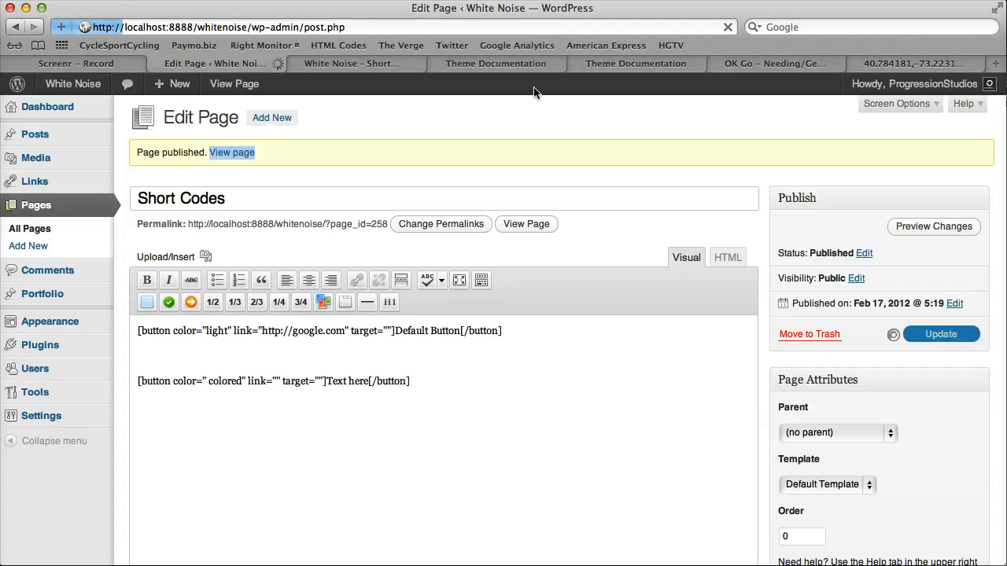
click(393, 66)
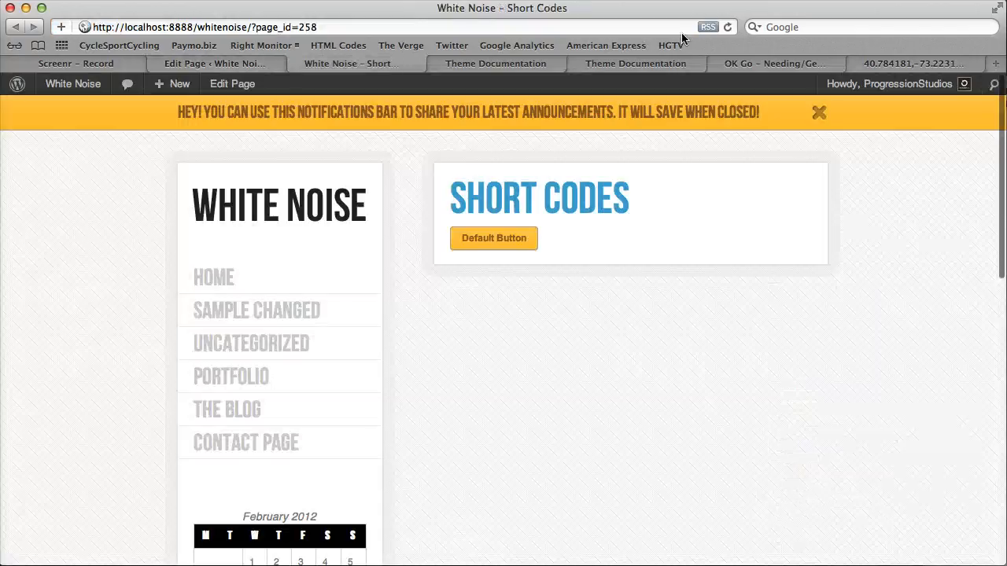
click(727, 27)
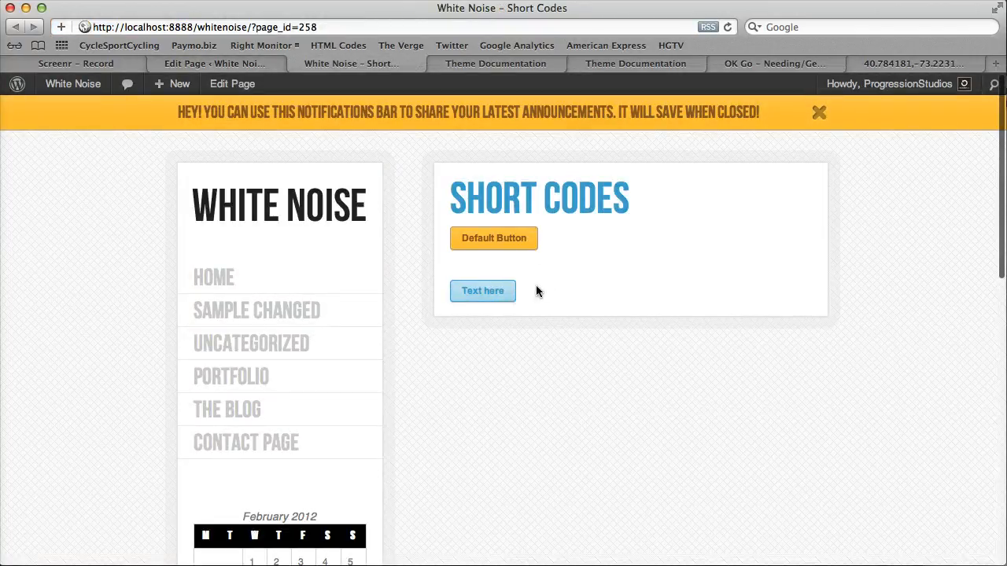
Return to the page editor and insert a checklist and an arrowlist shortcode below the buttons.
click(222, 63)
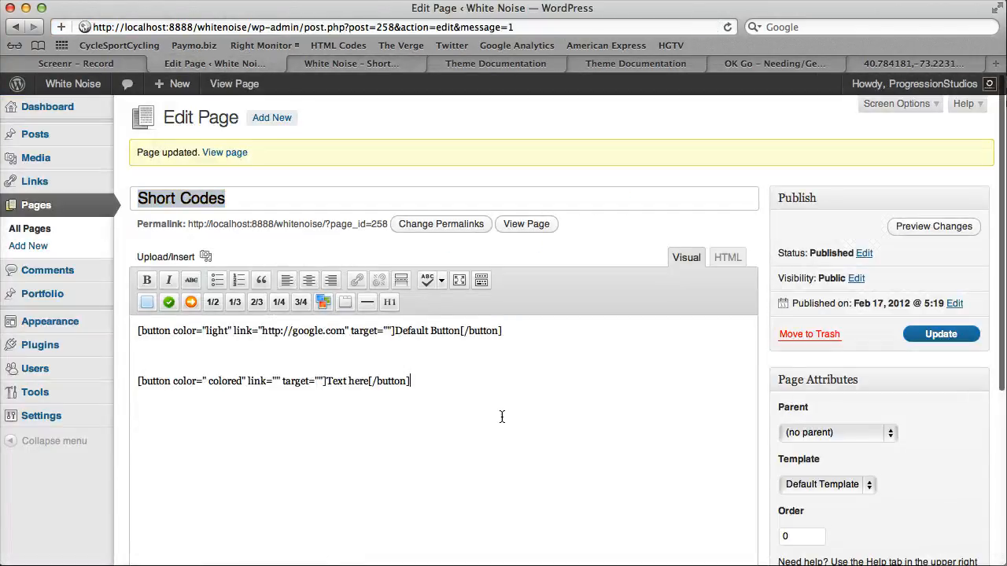
scroll(448, 240, down, 3)
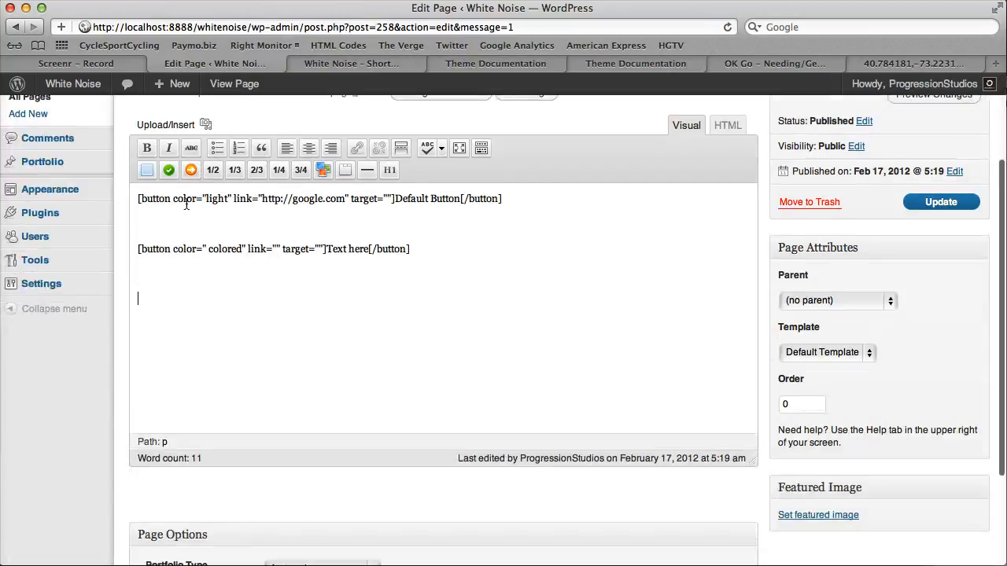
click(169, 171)
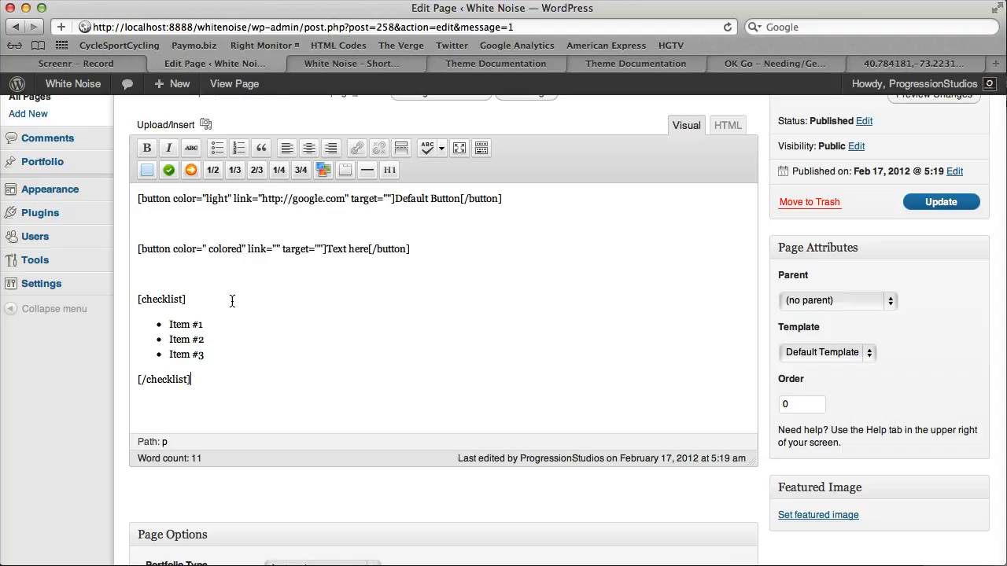
key(Return)
click(191, 171)
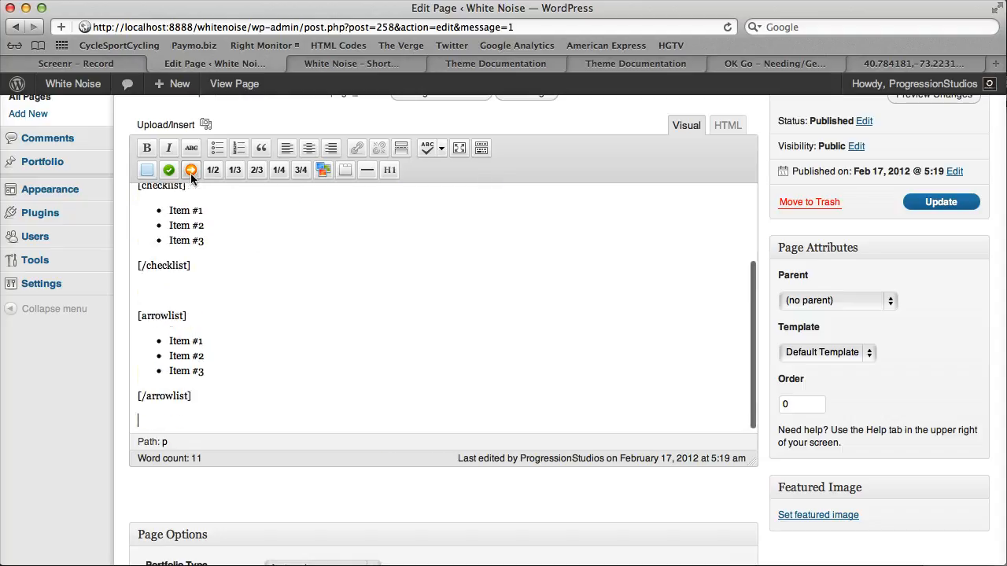
Update the page and reload the live version to check both lists.
click(941, 201)
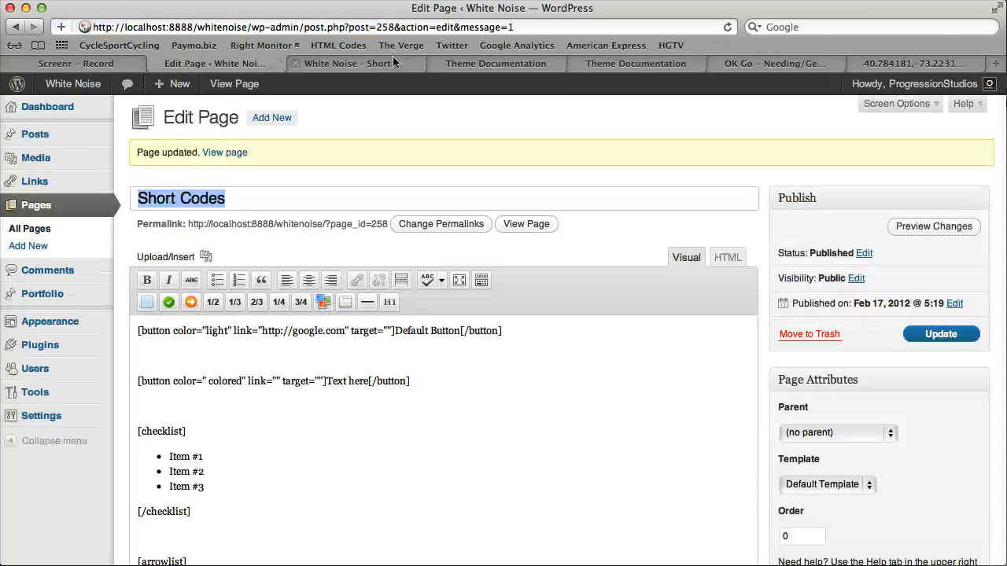
click(386, 63)
click(728, 27)
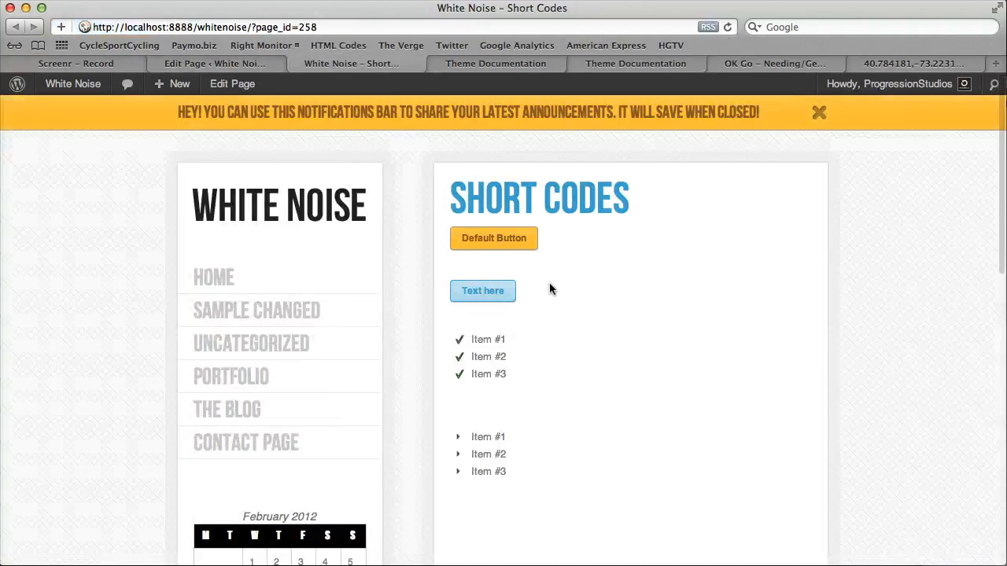
scroll(568, 341, down, 1)
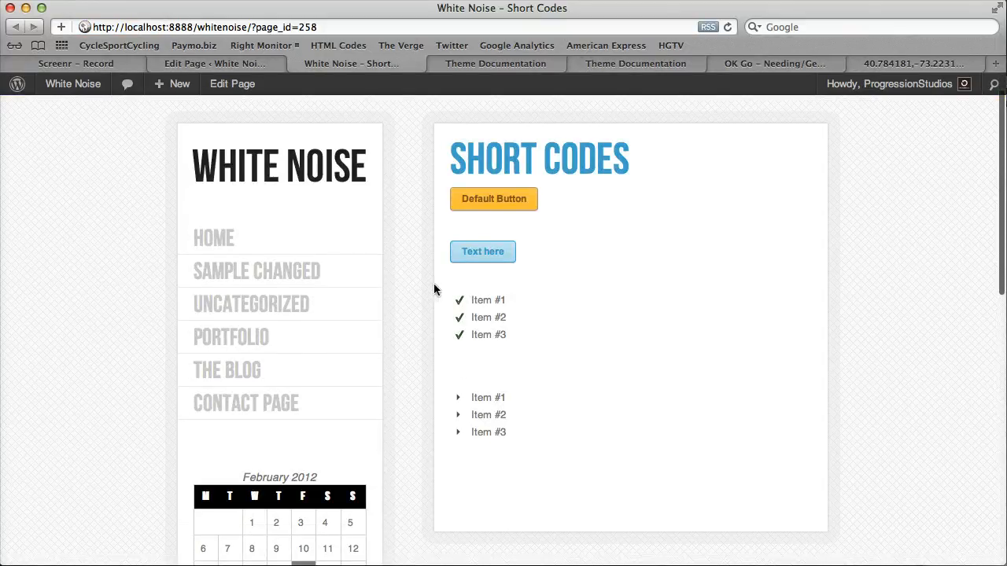
Return to the page editor and insert a divider shortcode below the arrowlist.
click(247, 64)
scroll(335, 377, down, 4)
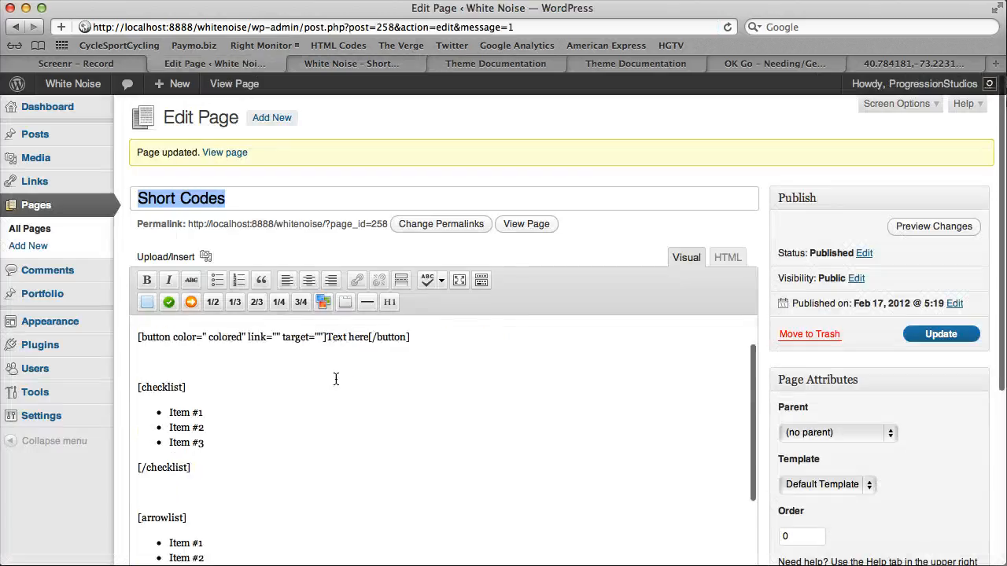
scroll(811, 317, down, 3)
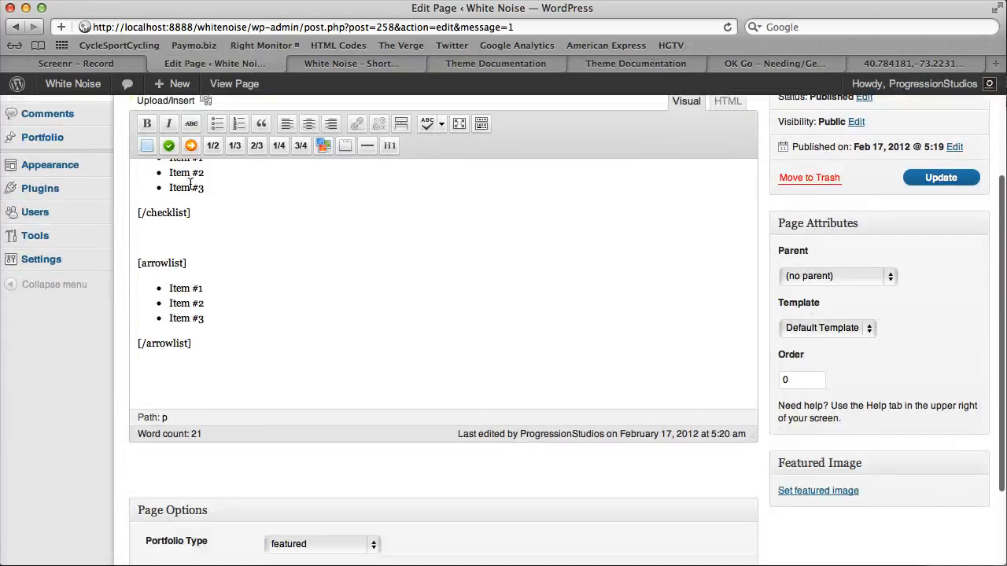
click(227, 376)
click(368, 146)
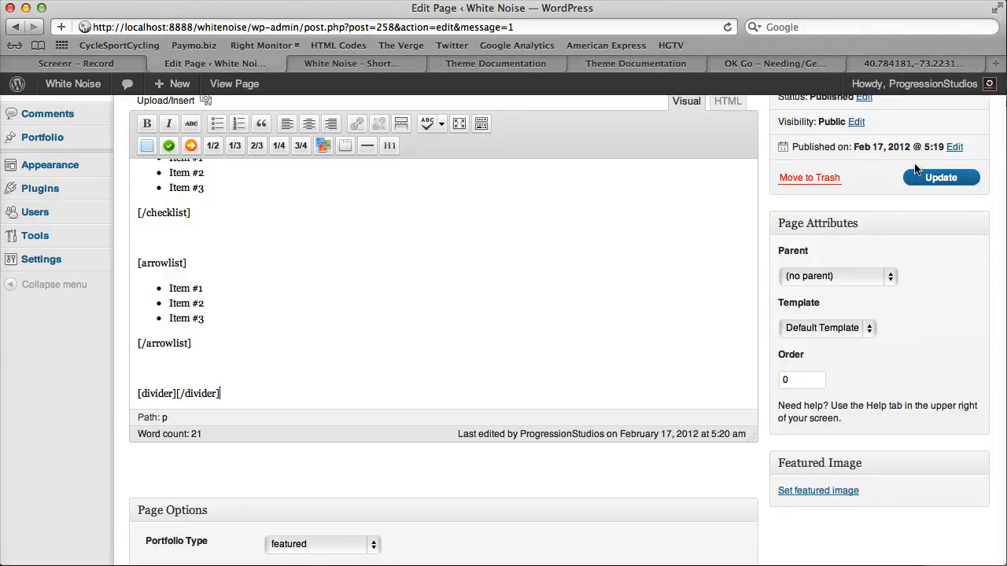
Update the page and reload the live version to check the divider under the lists.
click(941, 177)
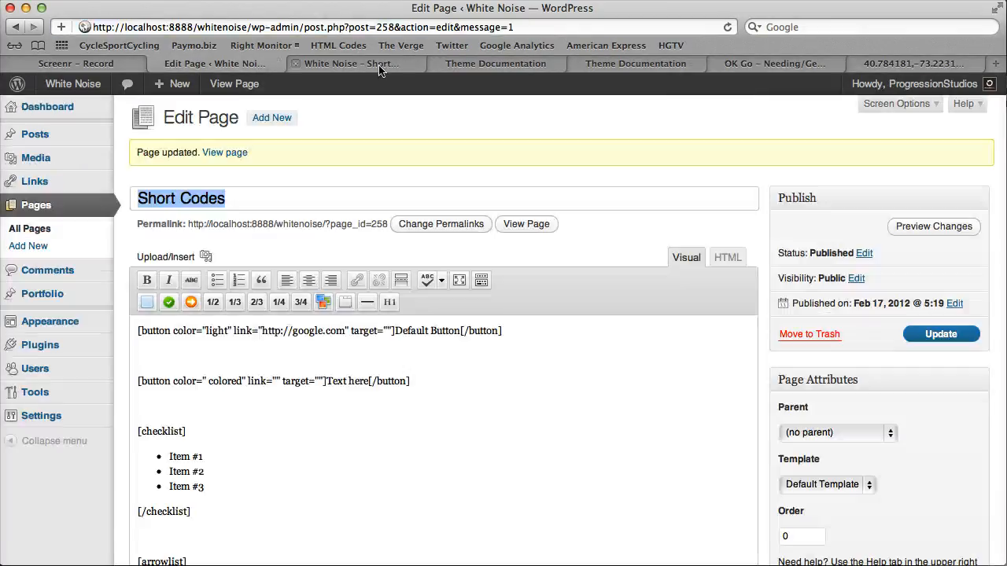
click(379, 69)
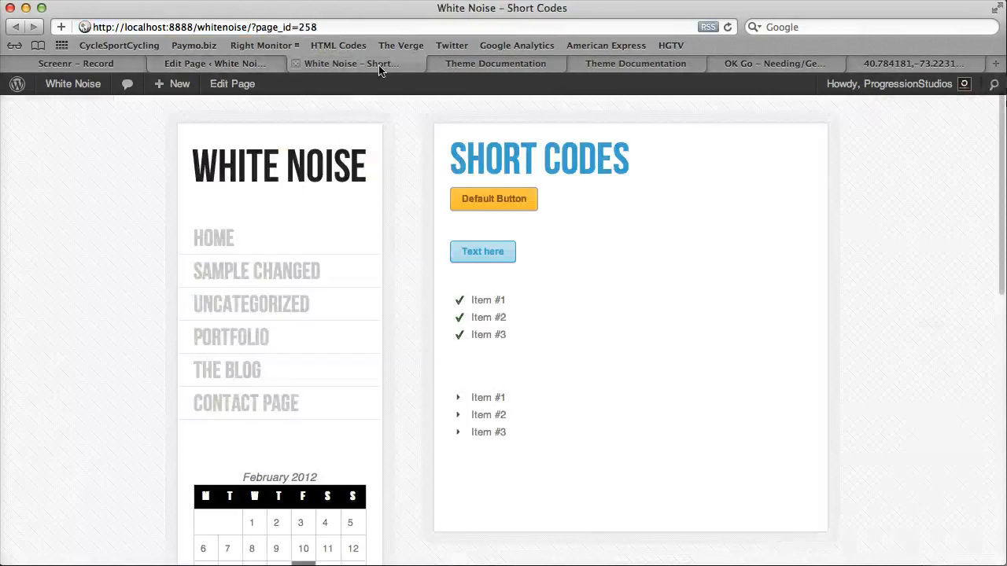
click(729, 27)
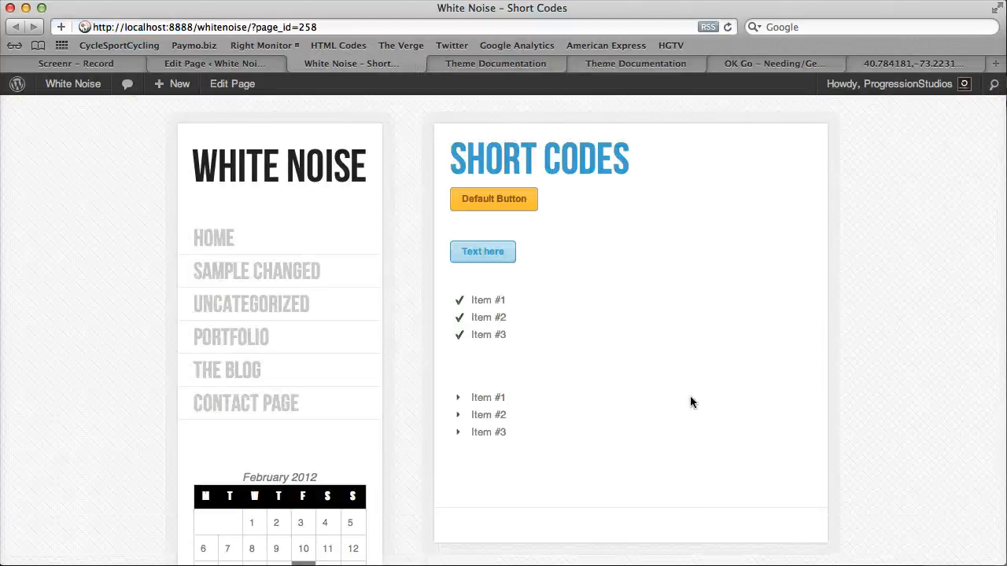
scroll(690, 397, down, 2)
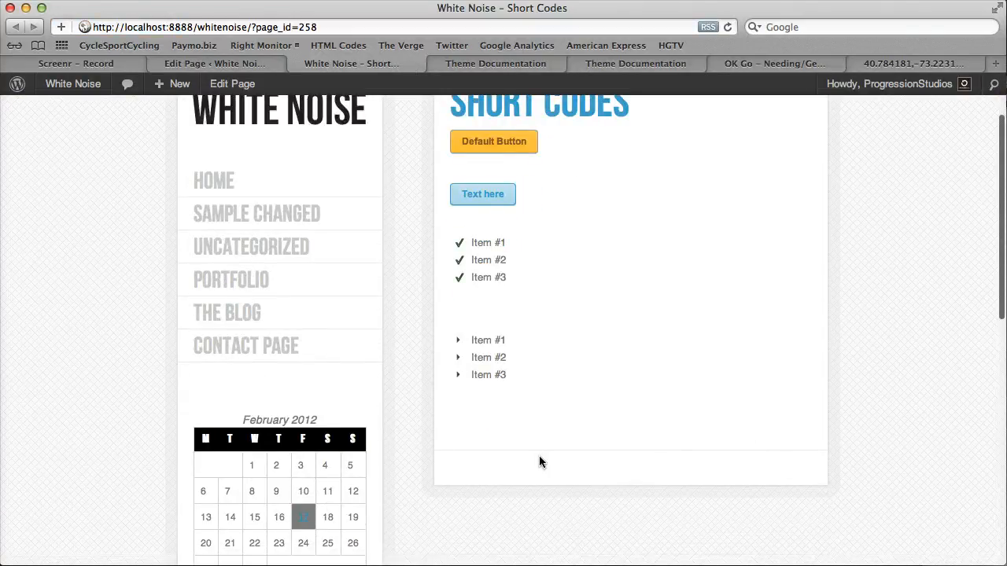
Return to the page editor and insert a heading background shortcode below the divider with its size set to h2.
click(232, 84)
scroll(367, 446, down, 5)
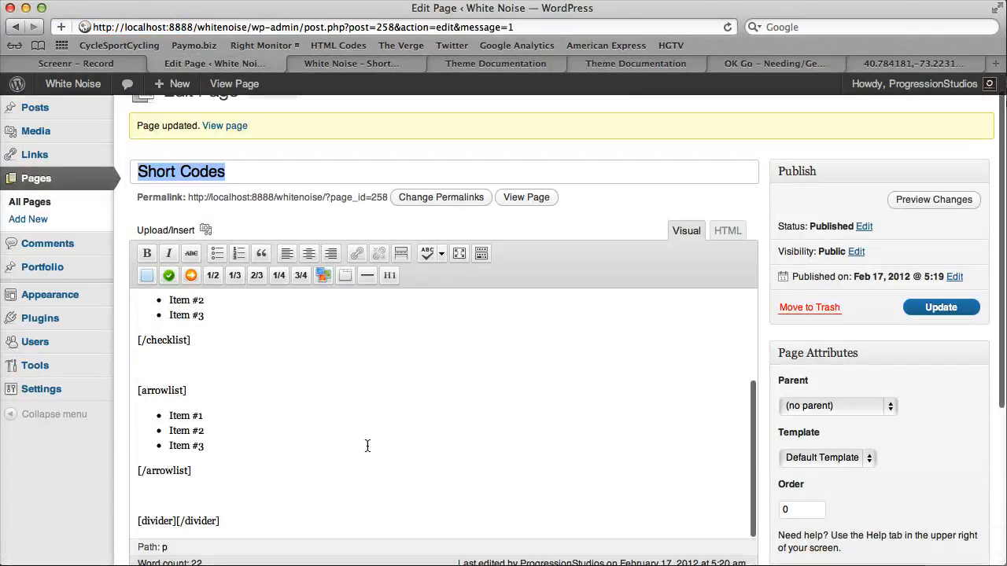
scroll(366, 446, down, 3)
scroll(245, 444, down, 3)
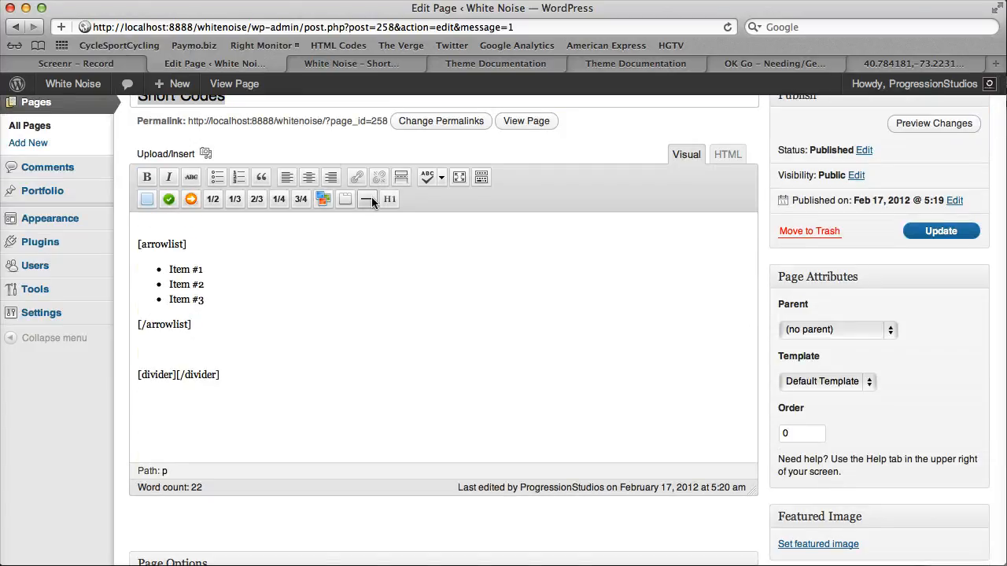
click(391, 200)
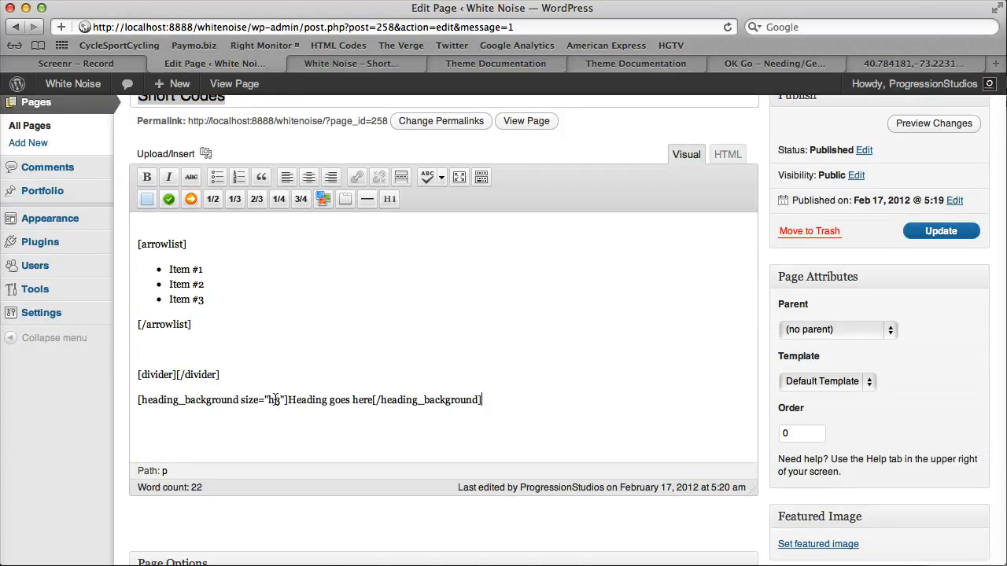
mouse_move(288, 400)
mouse_down()
mouse_move(344, 399)
mouse_move(270, 400)
mouse_up()
text(h2)
drag(281, 400, 269, 400)
drag(290, 401, 366, 400)
Update the page and reload the live version to check the heading under the divider.
click(941, 230)
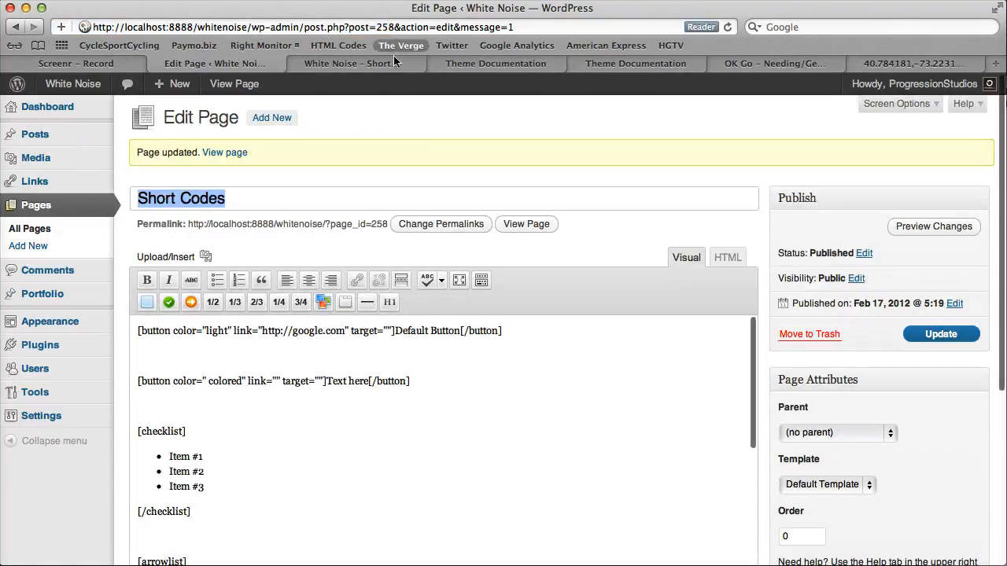
click(369, 63)
click(728, 27)
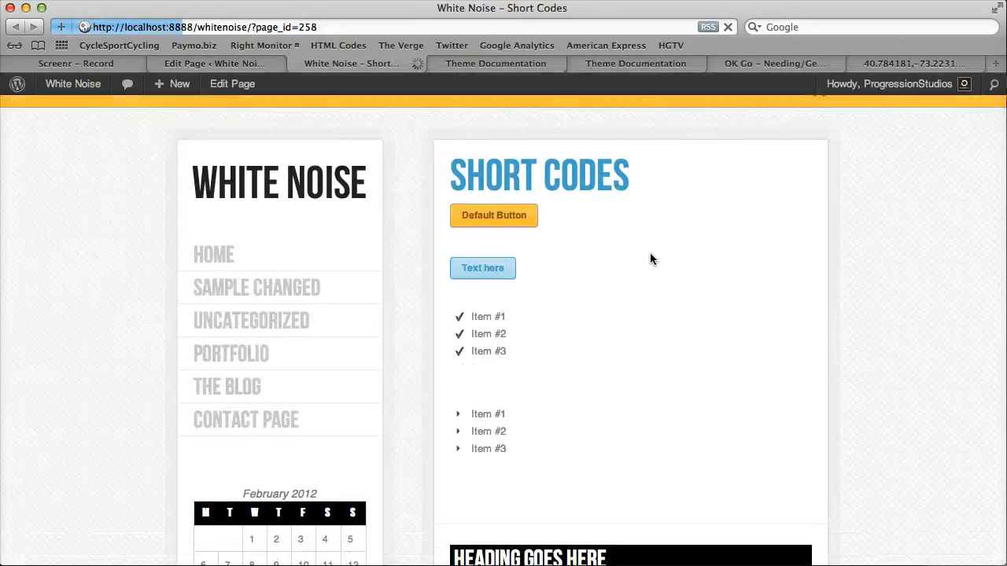
scroll(649, 252, down, 5)
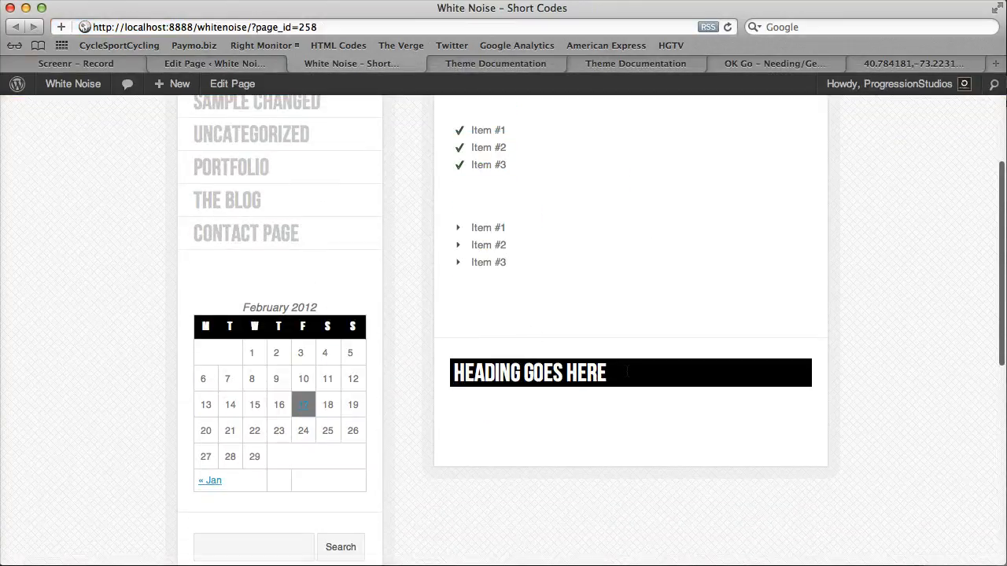
Return to the page editor and change the heading background size to h6.
click(263, 68)
scroll(653, 404, down, 5)
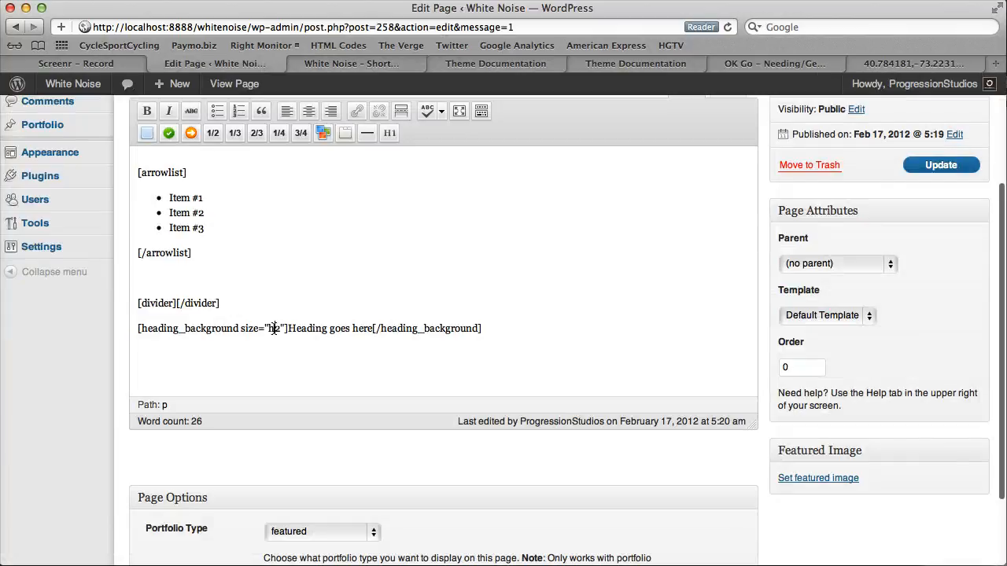
click(274, 329)
key(Delete)
text(6)
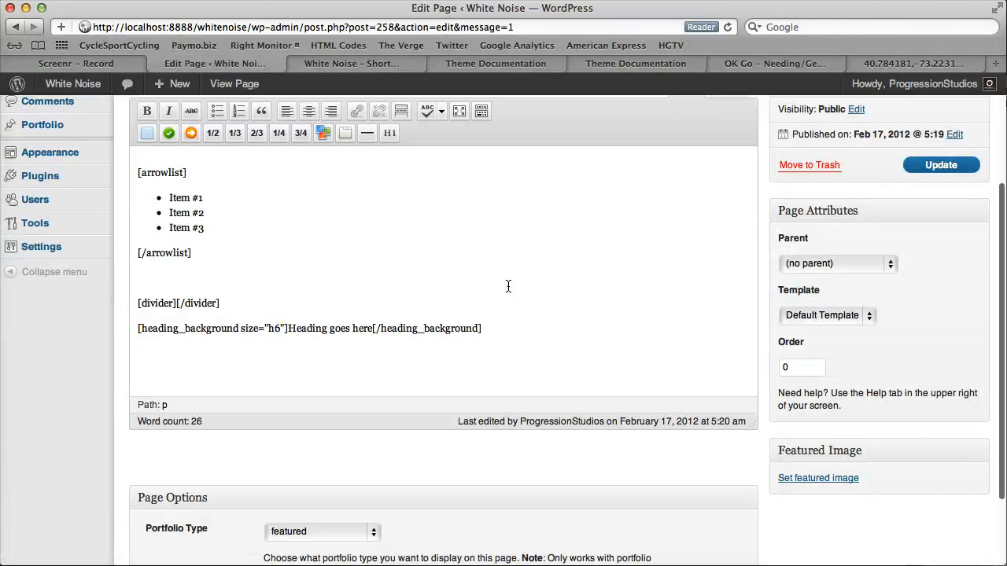
Update the page and reload the live version to check the h6 heading.
click(912, 167)
key(ctrl+Tab)
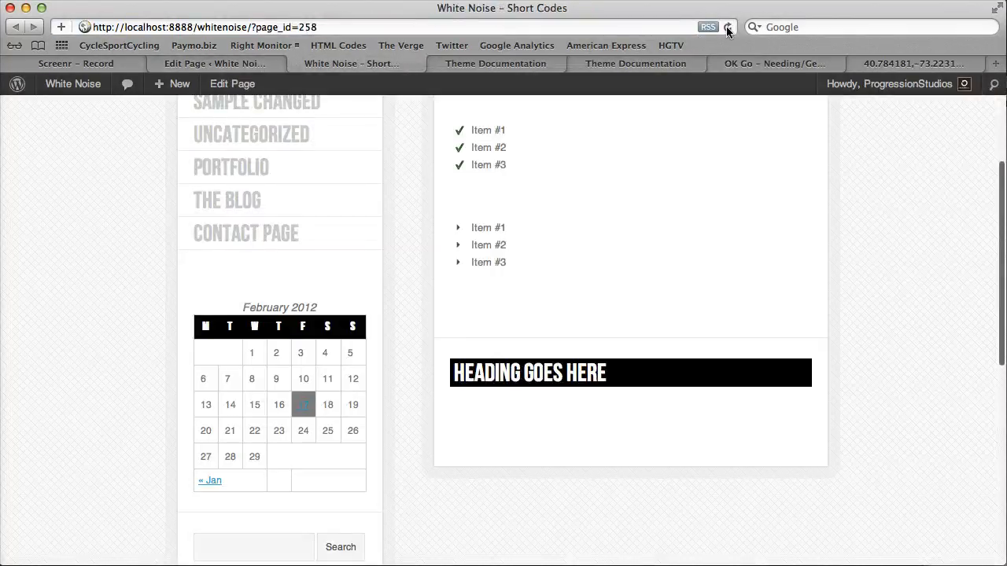
click(728, 27)
scroll(550, 236, down, 5)
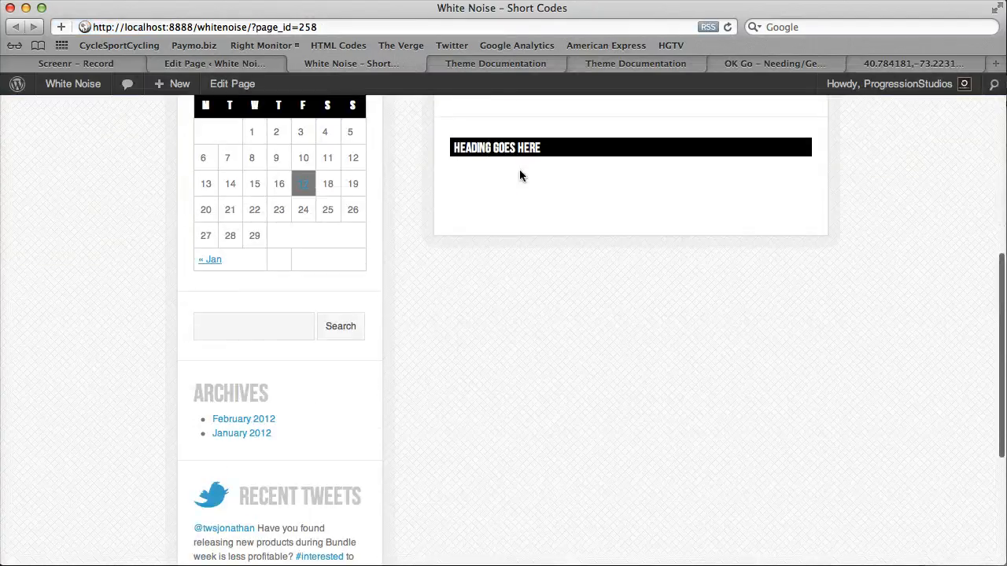
scroll(520, 176, up, 3)
Return to the page editor, insert a tabgroup shortcode below the heading, and review its tab title and content parts.
click(248, 64)
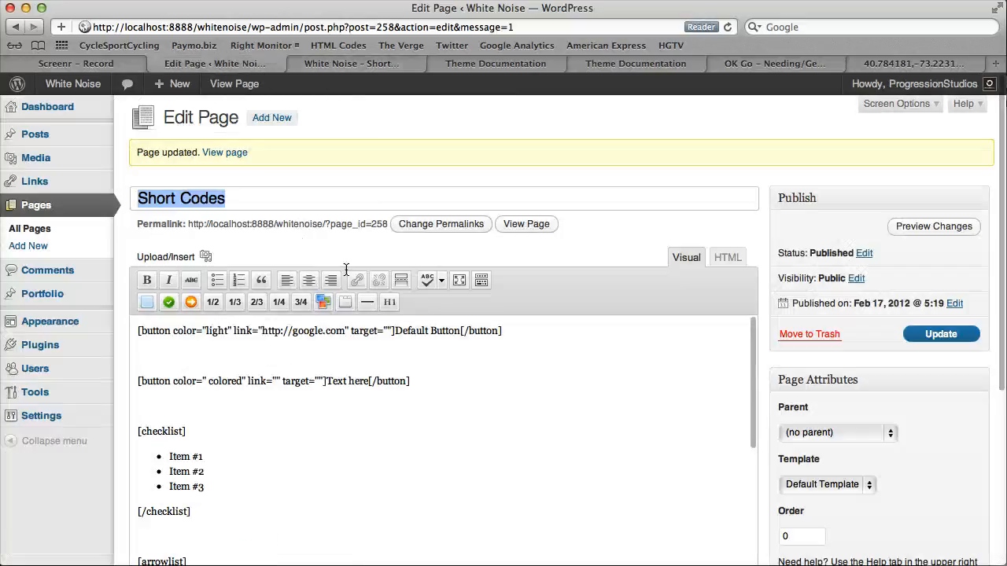
scroll(456, 362, down, 8)
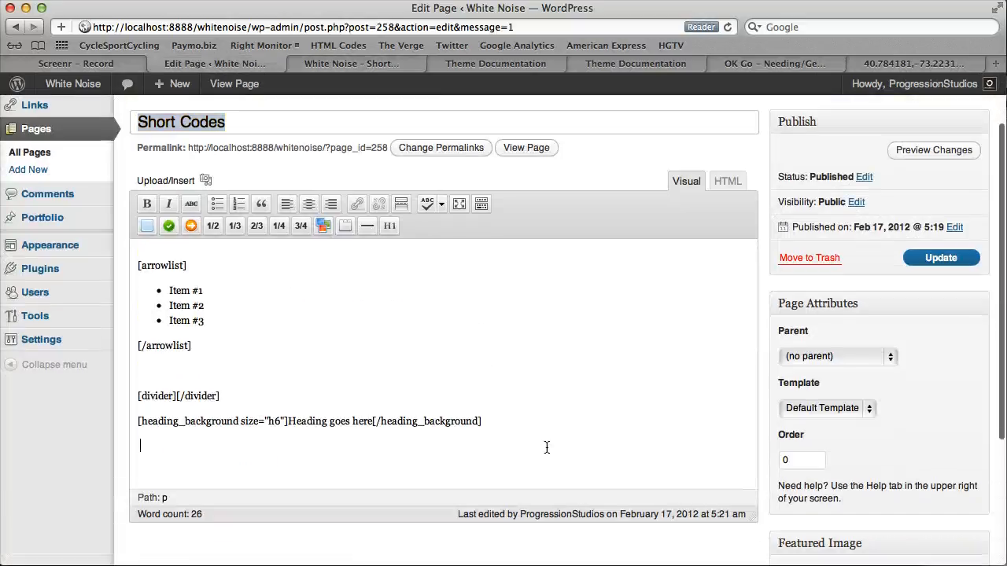
click(345, 227)
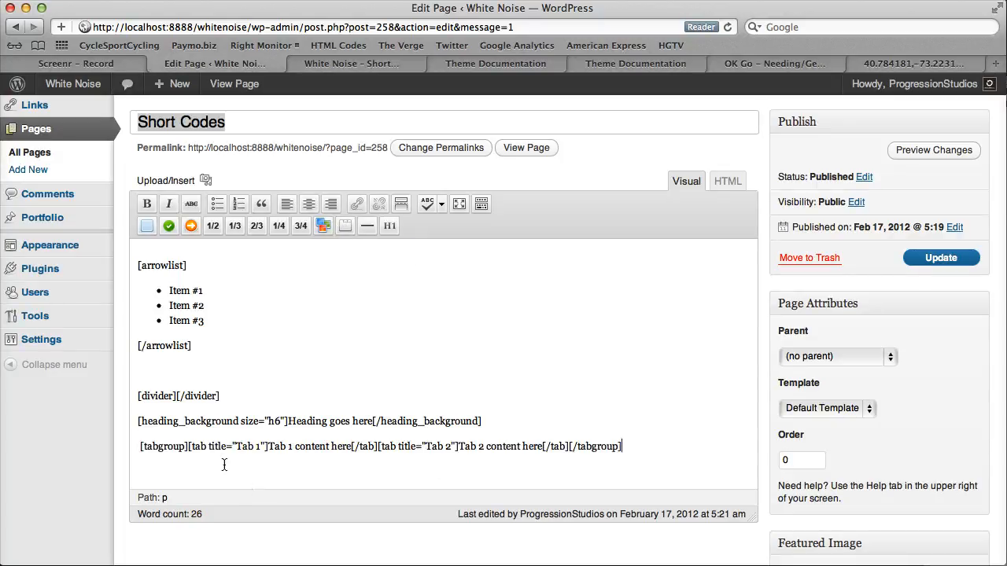
drag(200, 447, 249, 447)
click(206, 446)
drag(189, 446, 269, 446)
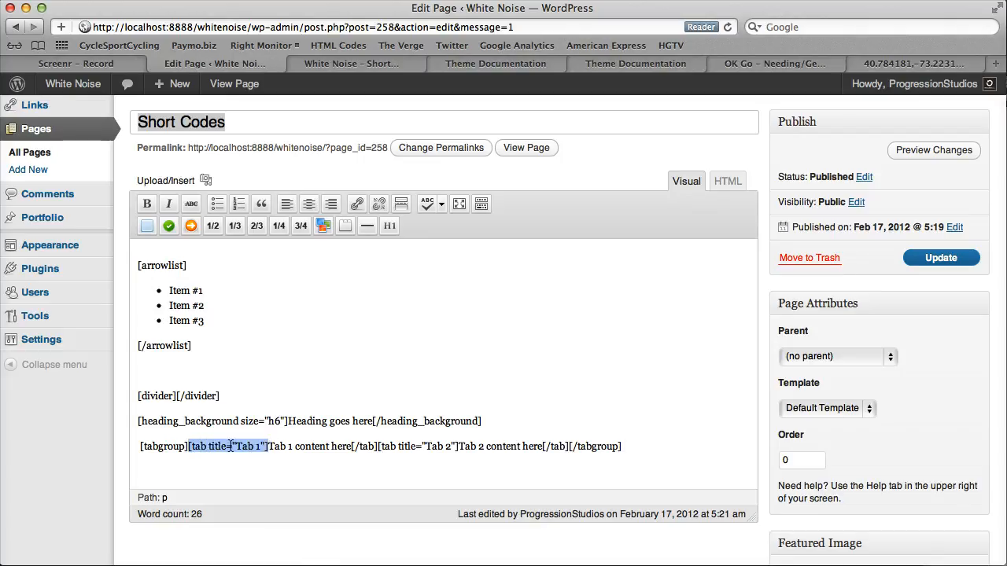
click(273, 446)
drag(268, 446, 343, 440)
drag(140, 446, 376, 450)
Duplicate the second tab inside the tabgroup and renumber the copy's title and content as Tab 3.
click(568, 446)
key(super+c)
key(Right)
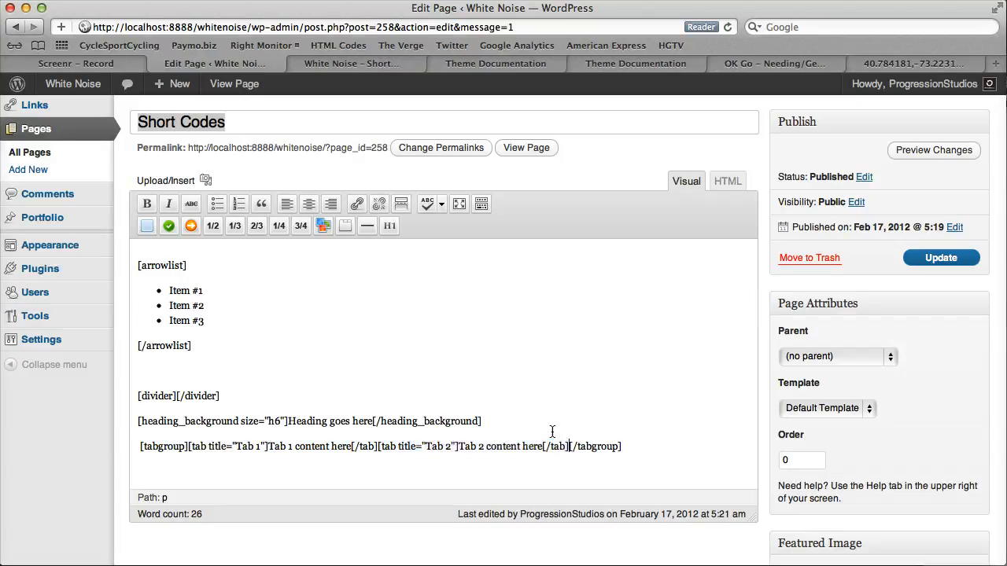
key(super+v)
drag(643, 446, 634, 446)
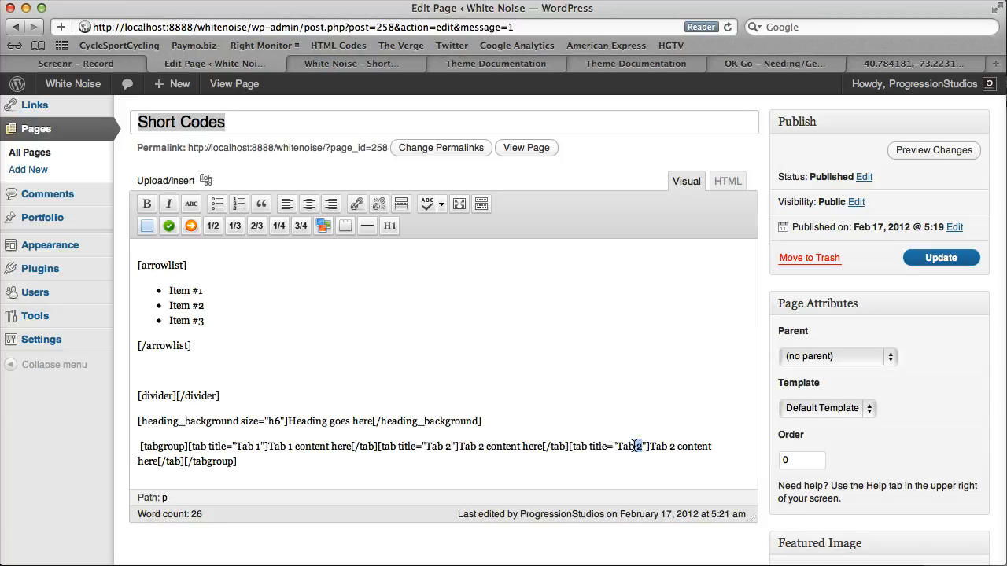
text(3)
text(3)
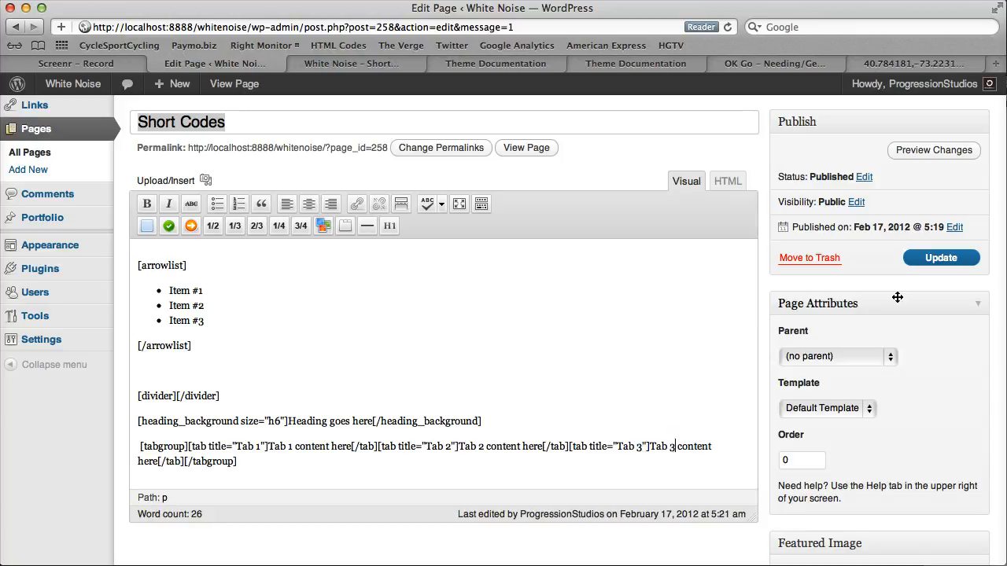
Update the page and reload the live version to check the tab group under the heading.
click(931, 264)
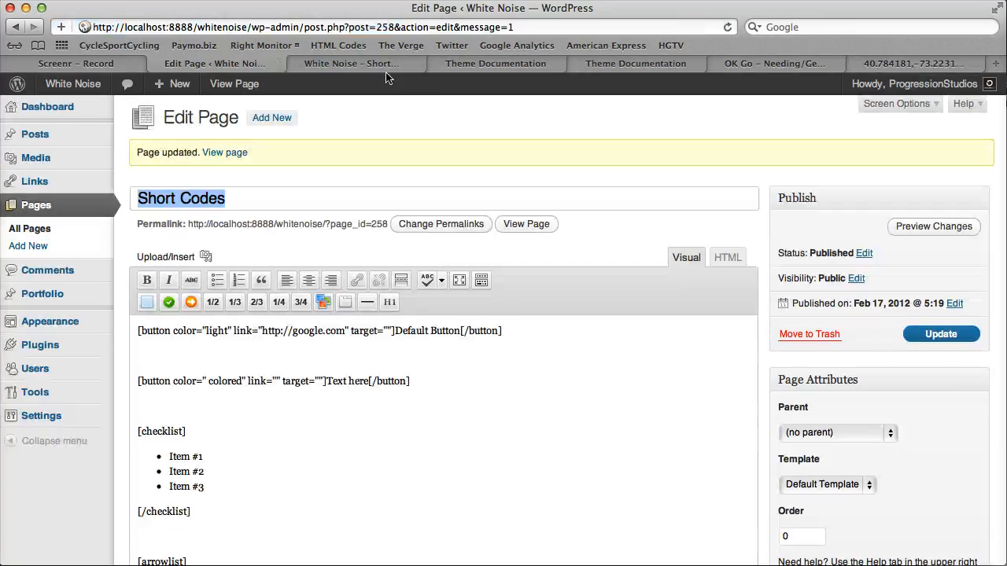
click(387, 67)
click(728, 27)
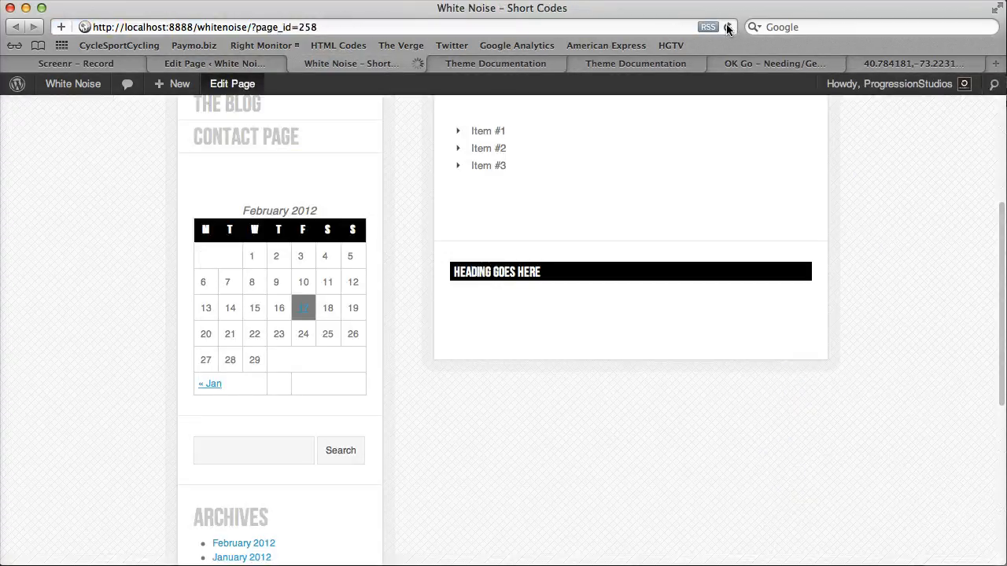
scroll(559, 284, down, 10)
scroll(563, 279, up, 3)
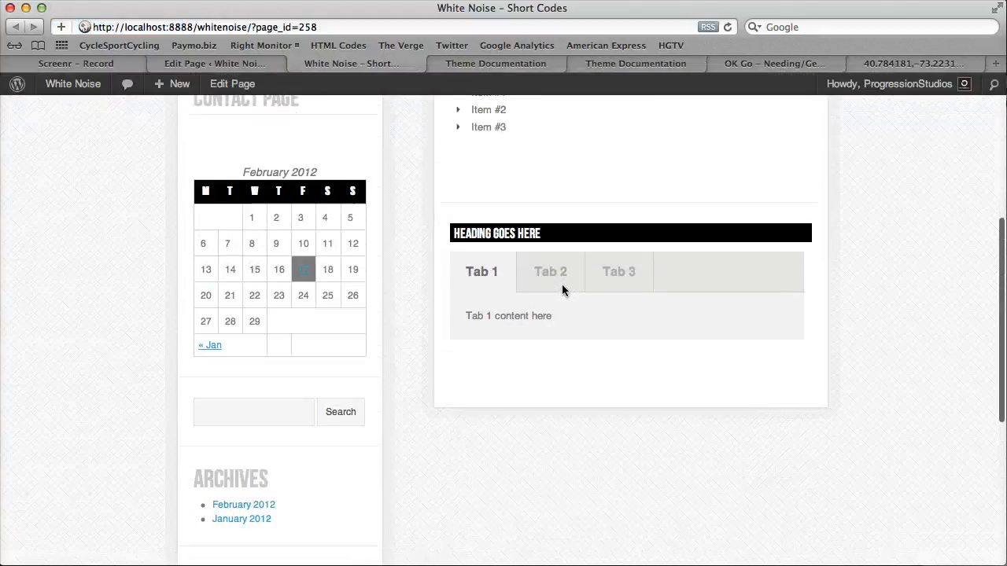
Switch through Tab 3, Tab 2 and Tab 1 on the live page to test their content.
click(623, 290)
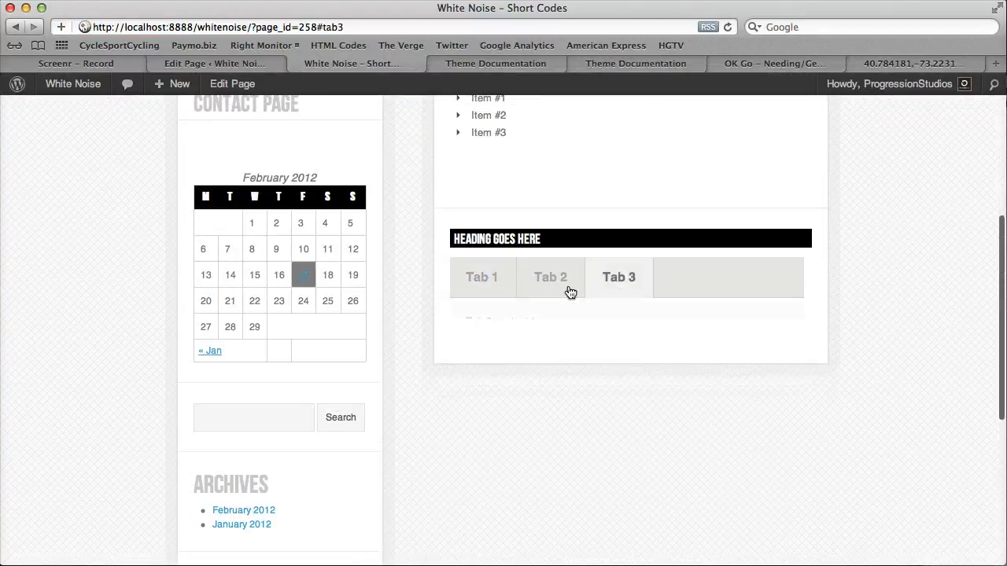
click(551, 285)
click(496, 284)
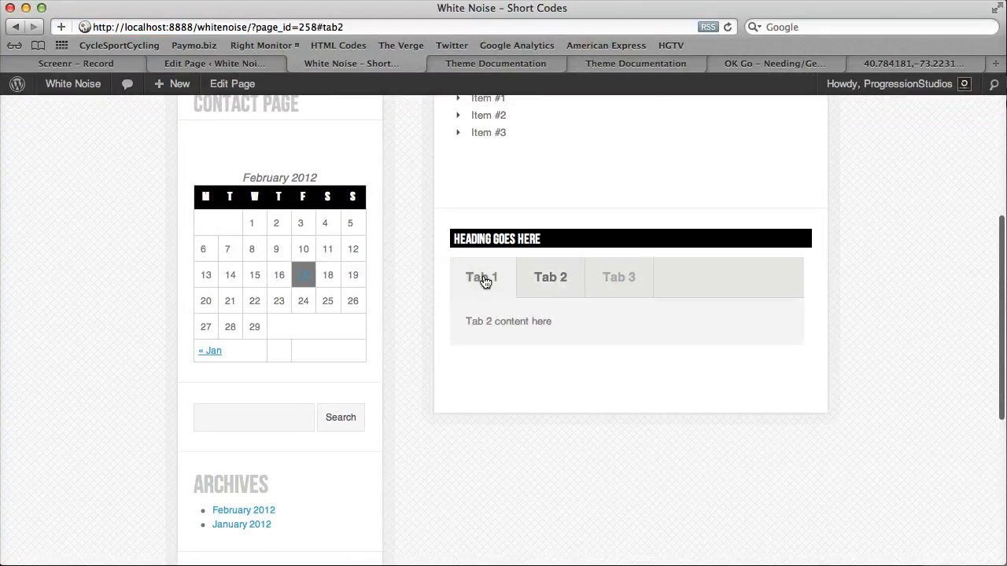
Return to the page editor, insert a slider shortcode below the tabgroup, and review its pausetime value.
click(239, 65)
scroll(458, 337, down, 3)
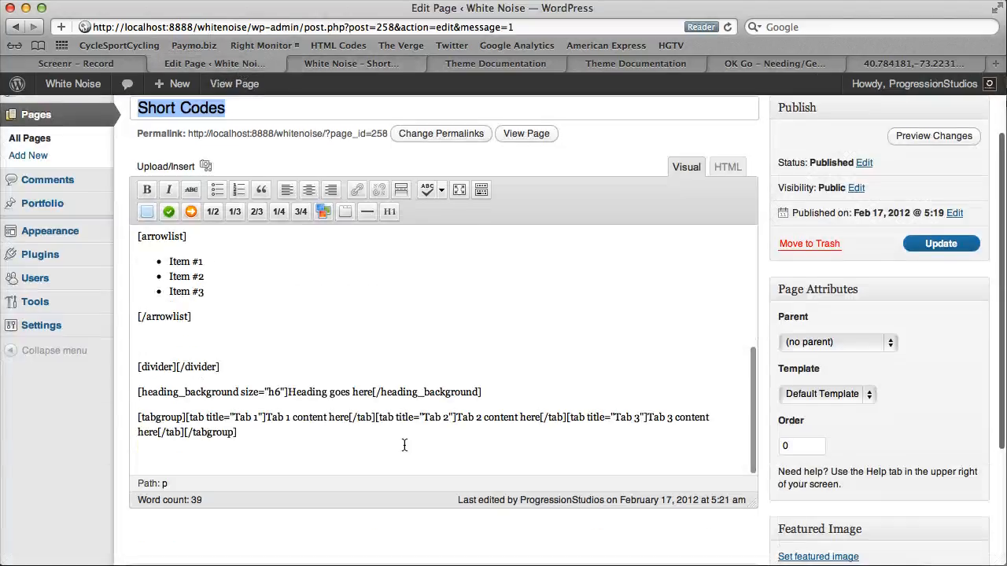
click(323, 211)
scroll(330, 361, down, 5)
key(super+plus)
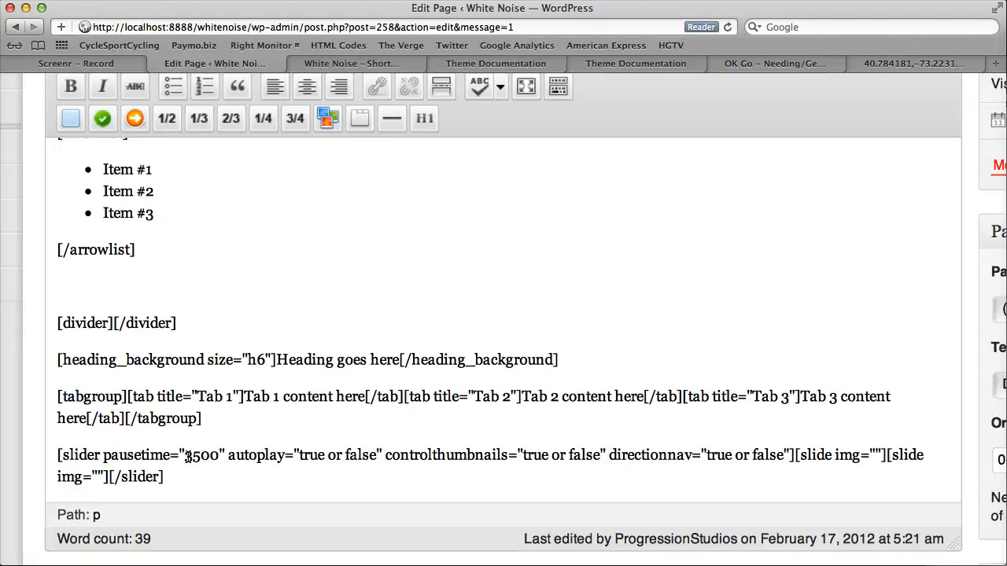
drag(184, 455, 223, 456)
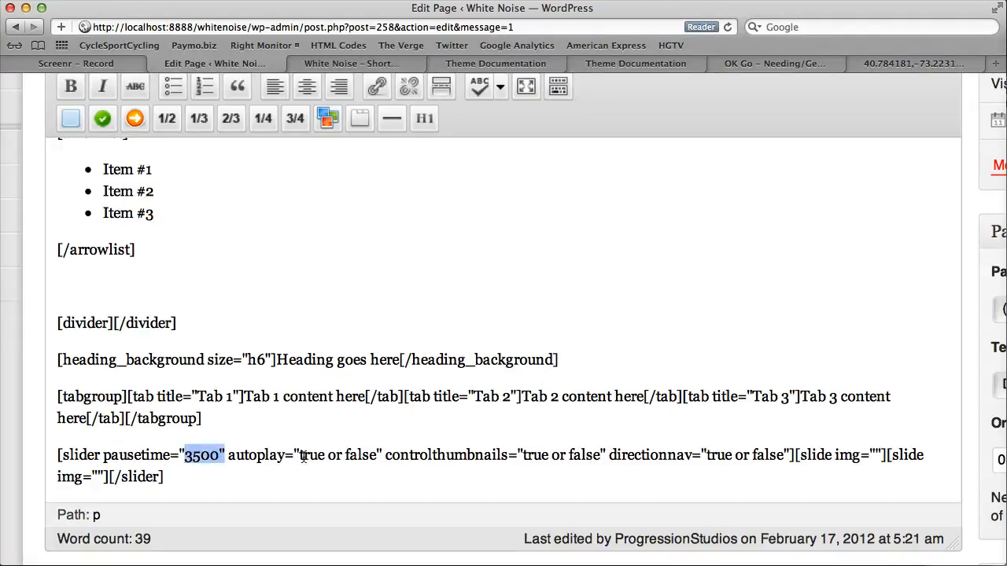
Set the slider's autoplay, controlthumbnails and directionnav options to true.
drag(302, 455, 370, 455)
key(BackSpace)
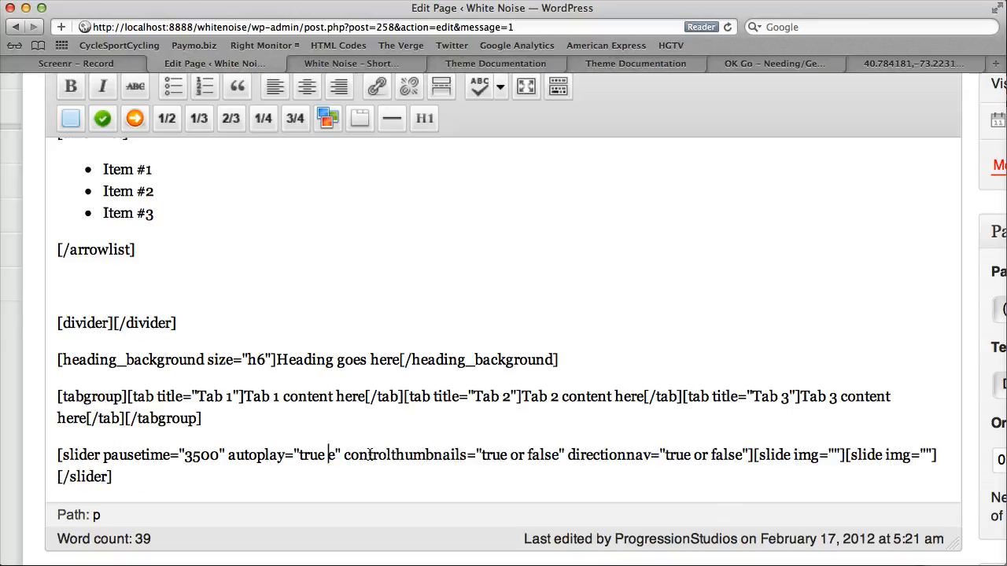
key(BackSpace)
key(Delete)
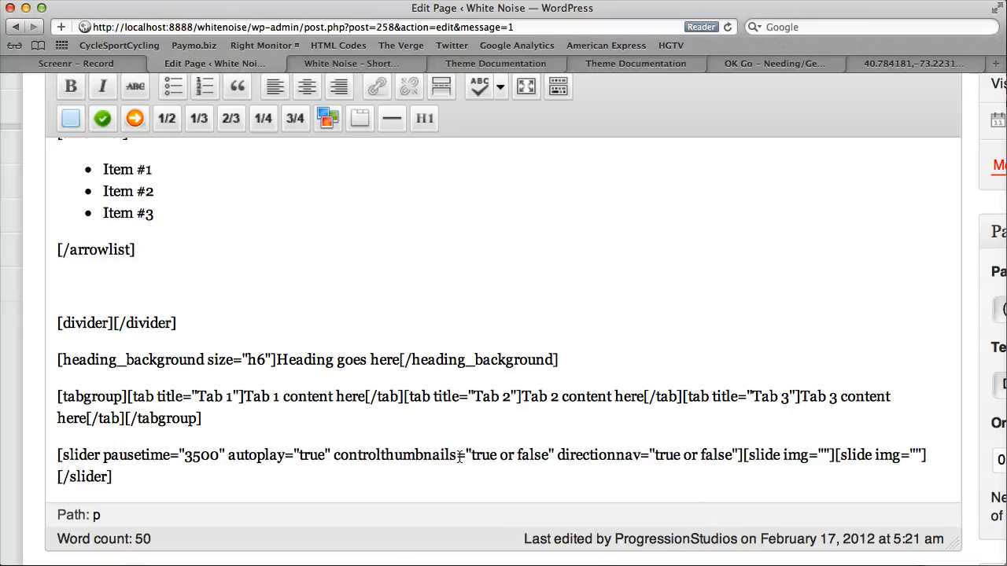
drag(496, 455, 544, 453)
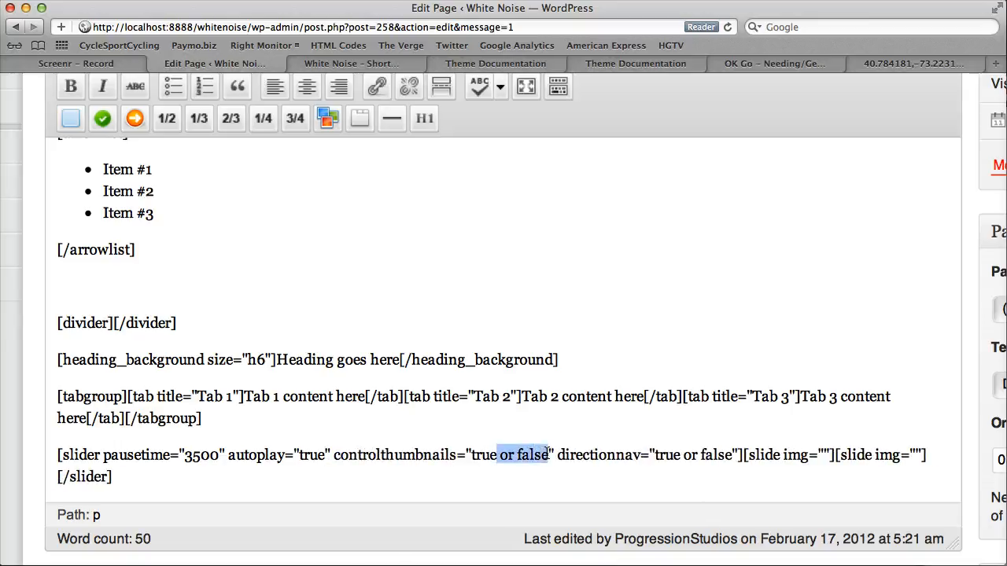
key(BackSpace)
drag(632, 477, 677, 473)
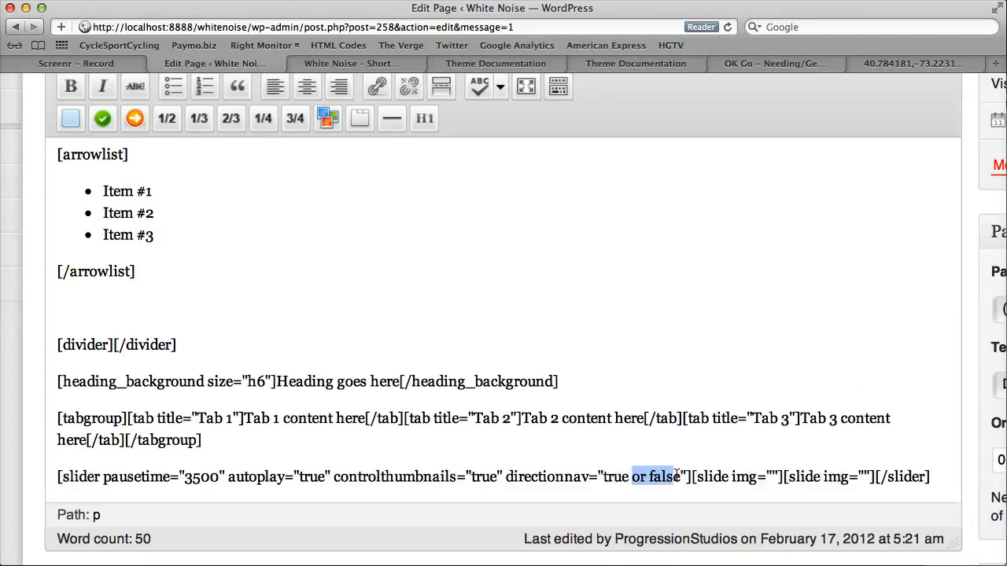
key(BackSpace)
key(BackSpace)
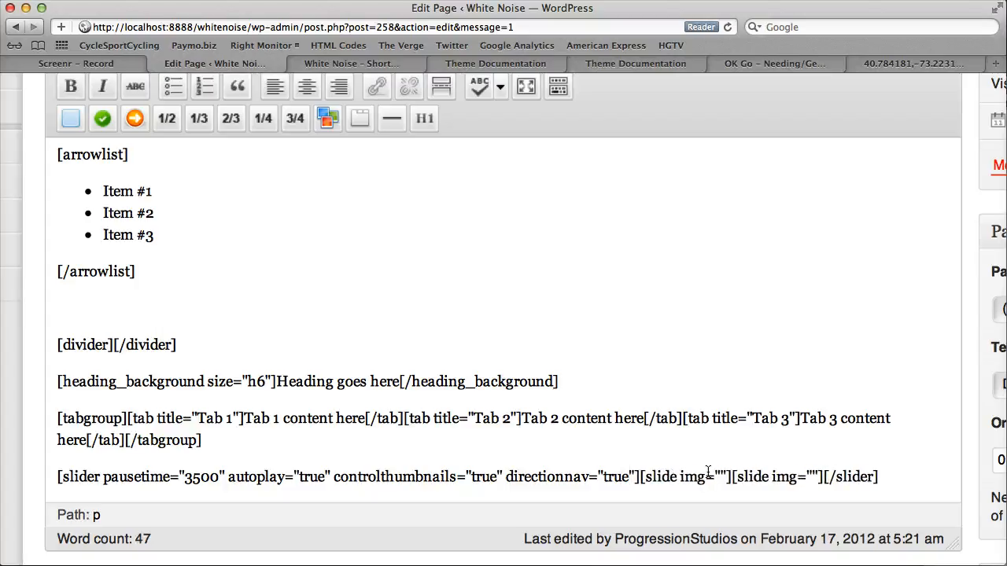
Review the slider's slide image entries and delete the whole slider shortcode from the page.
click(722, 476)
drag(825, 472, 732, 477)
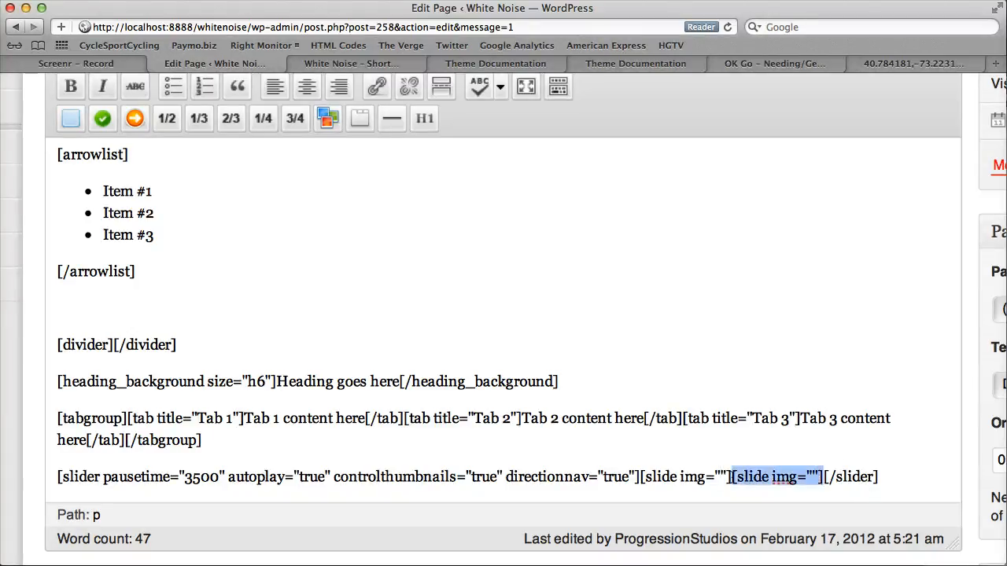
triple_click(666, 474)
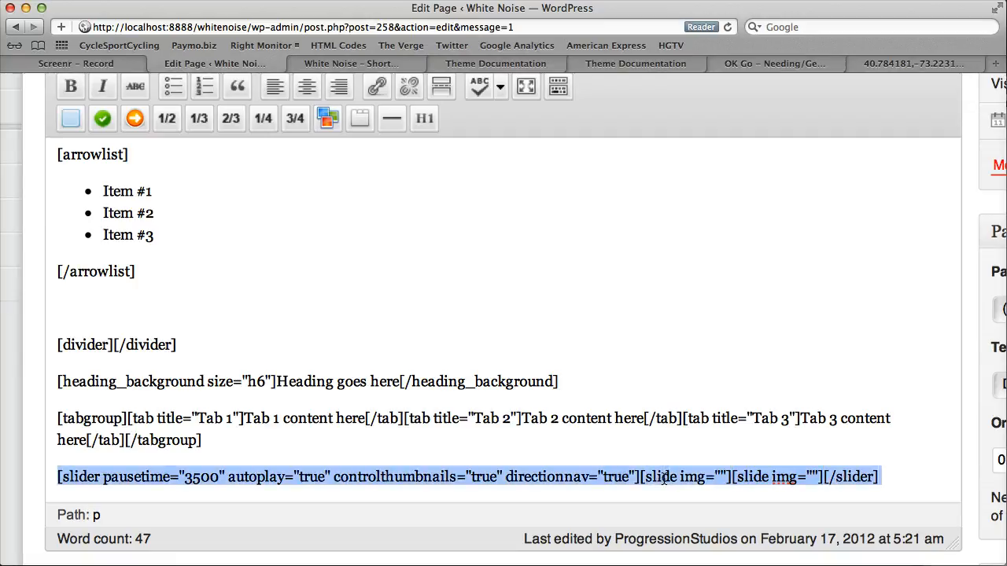
key(BackSpace)
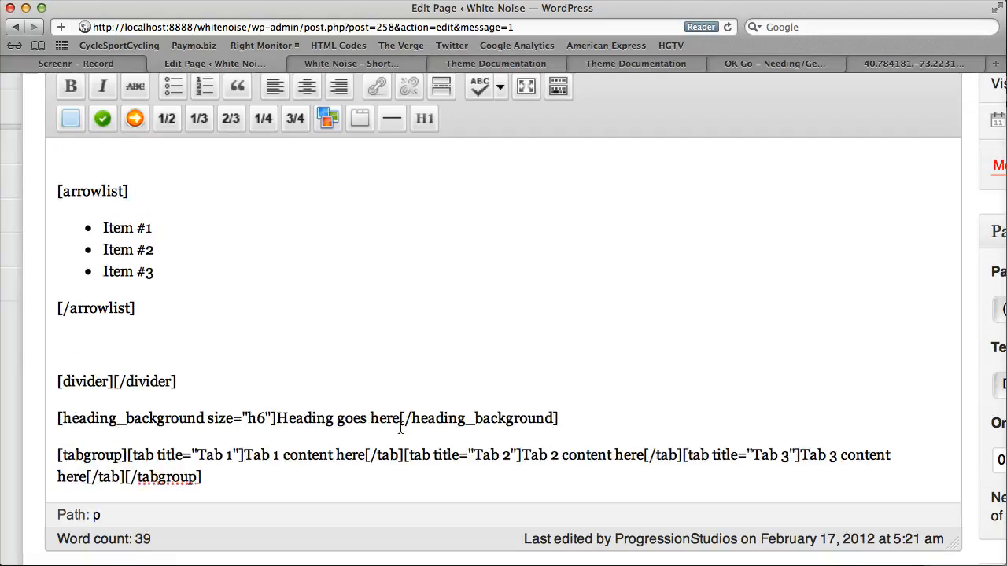
scroll(400, 427, down, 5)
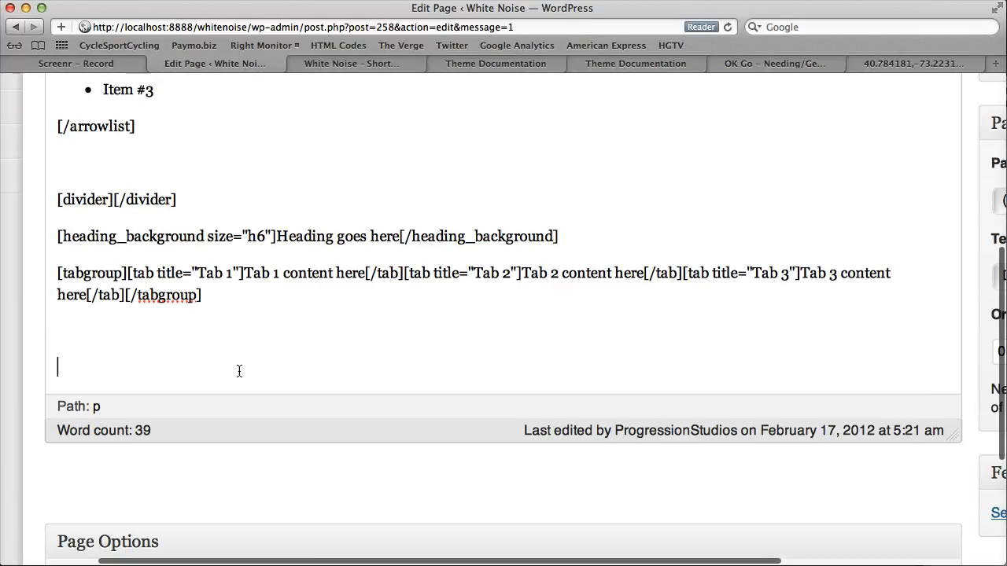
scroll(239, 371, down, 5)
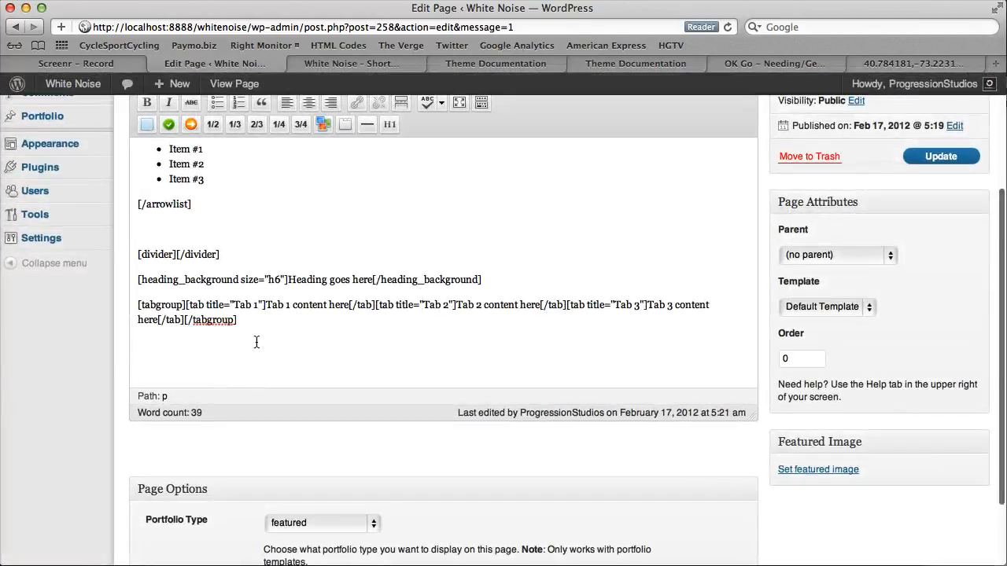
Clear all the existing shortcode content from the page body.
scroll(258, 342, up, 2)
scroll(258, 341, down, 4)
scroll(264, 340, up, 5)
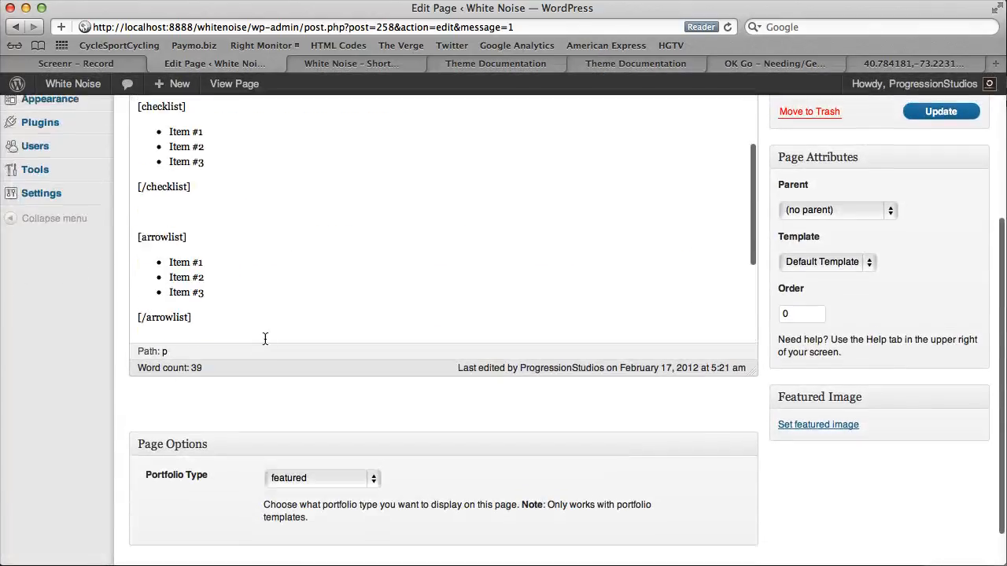
scroll(265, 339, up, 2)
key(super+a)
key(BackSpace)
scroll(312, 295, up, 5)
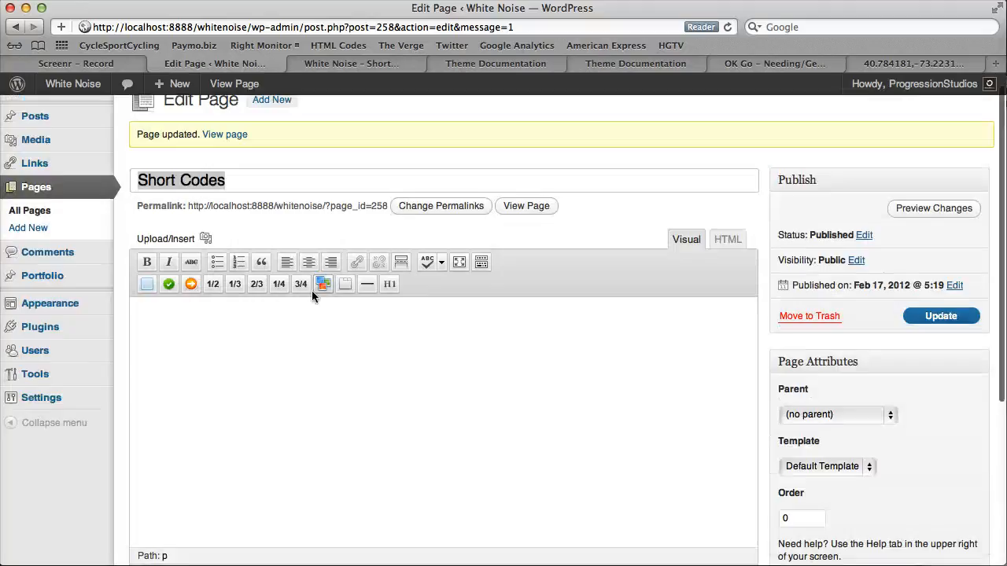
Insert two consecutive one_half column shortcodes in the page body and replace each placeholder with the text "1/2 column".
click(211, 284)
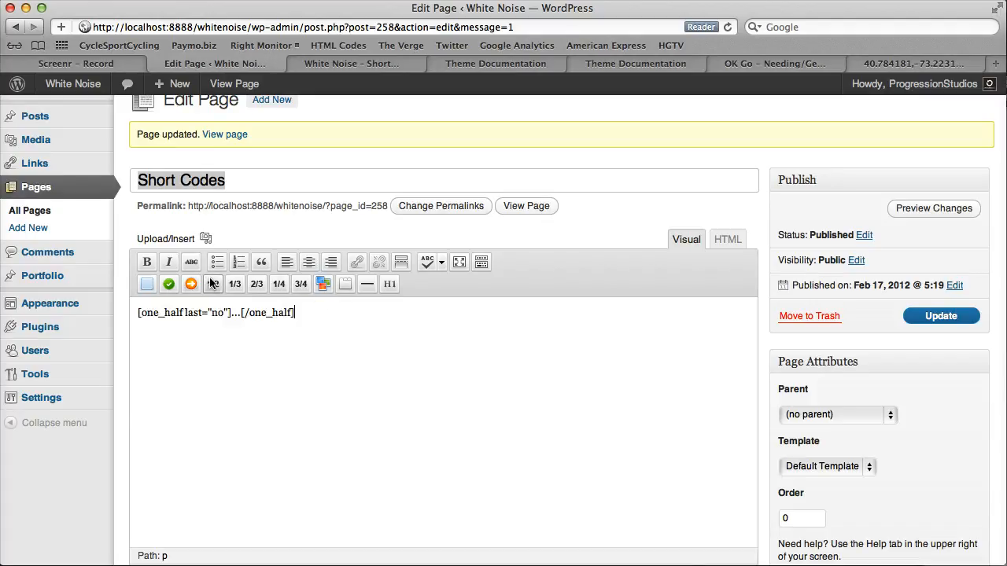
click(212, 284)
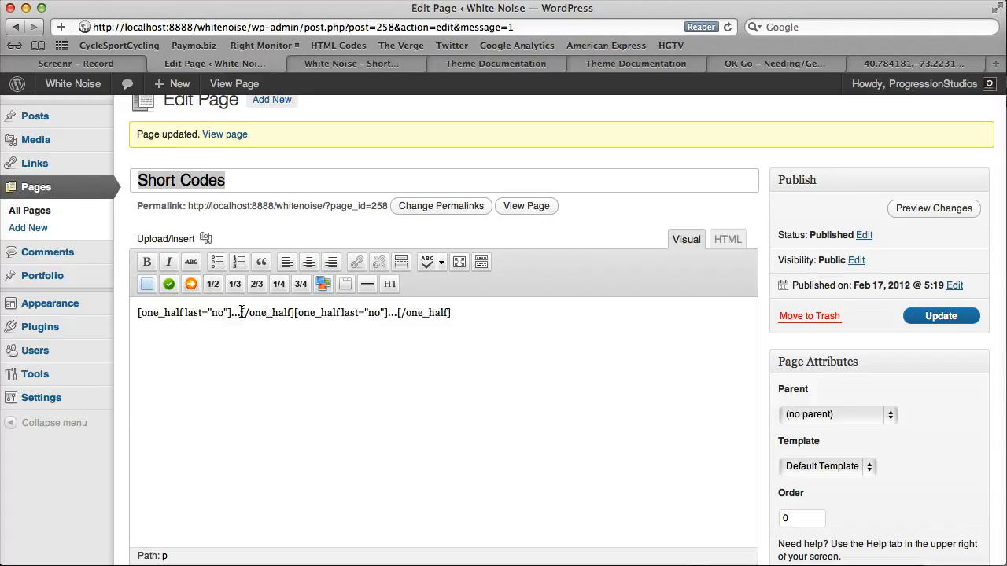
drag(242, 312, 231, 312)
text(1/2 column)
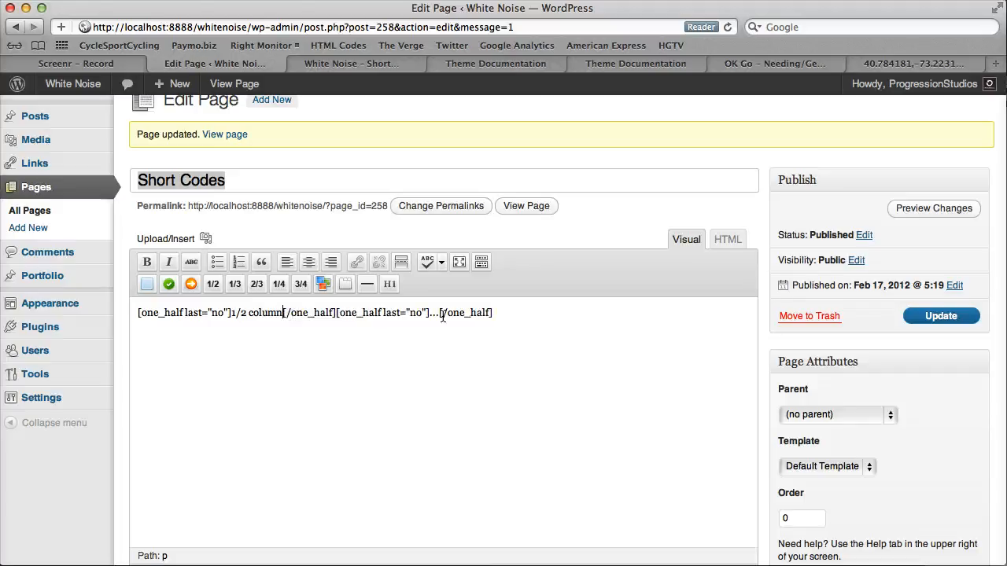
text(1/2 column)
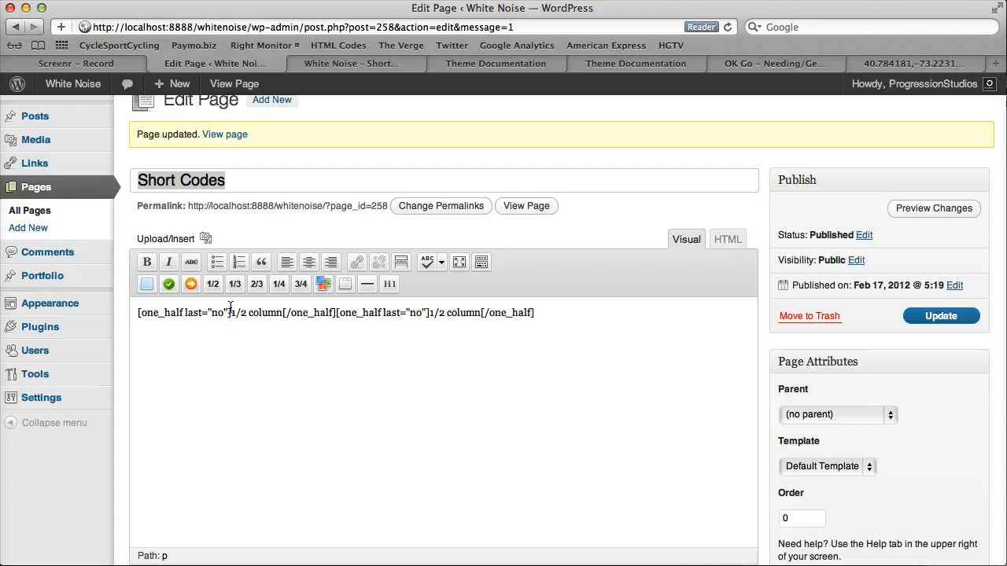
Set the second one_half shortcode's last attribute to "yes" and update the page.
double_click(416, 313)
text(yes)
click(934, 318)
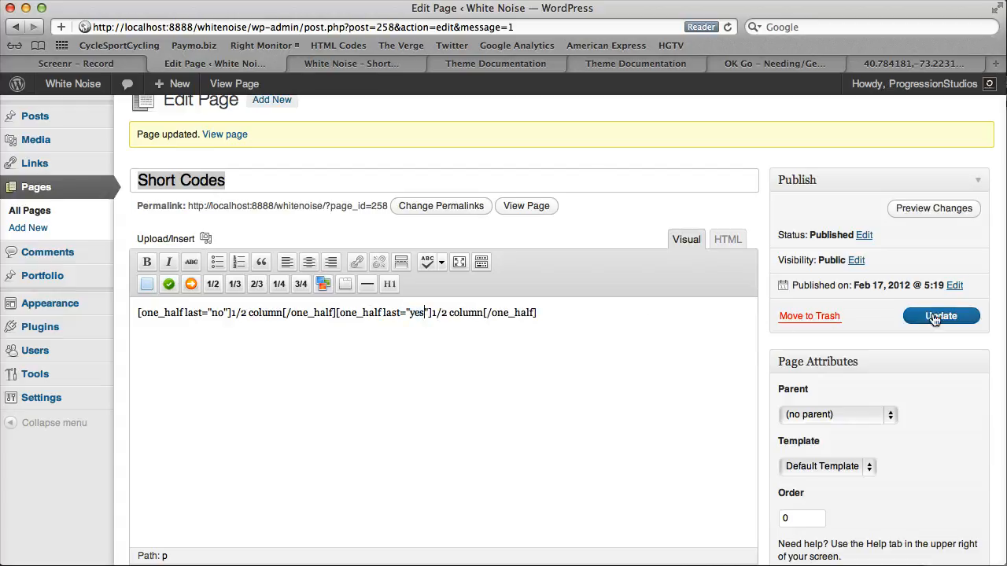